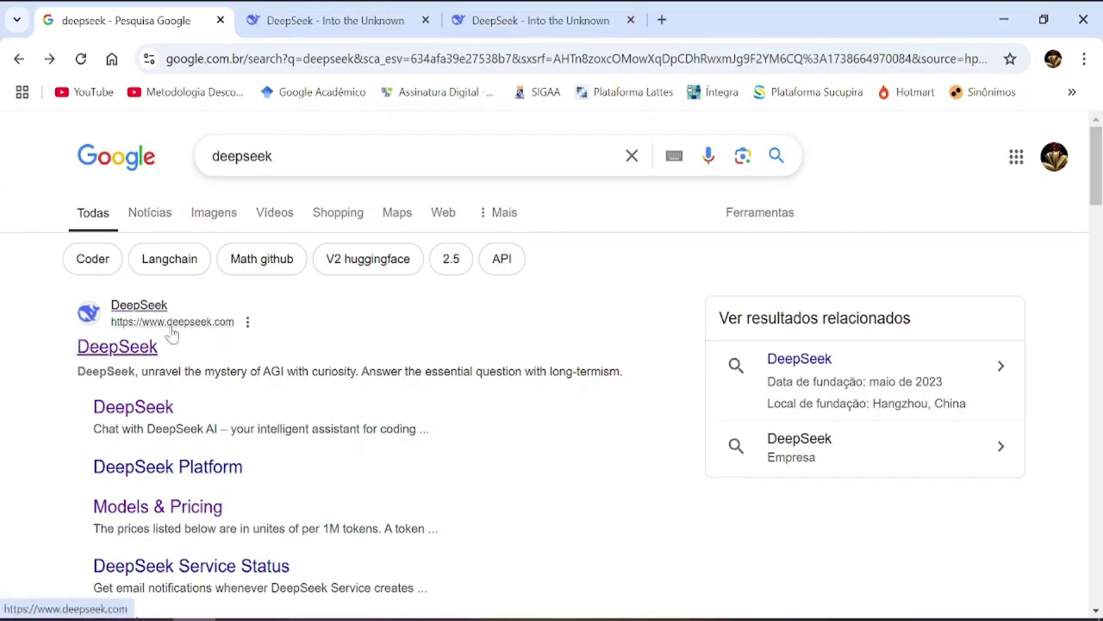
Step: Open the official DeepSeek website from the search results and switch to its chat sign-in page
click(118, 349)
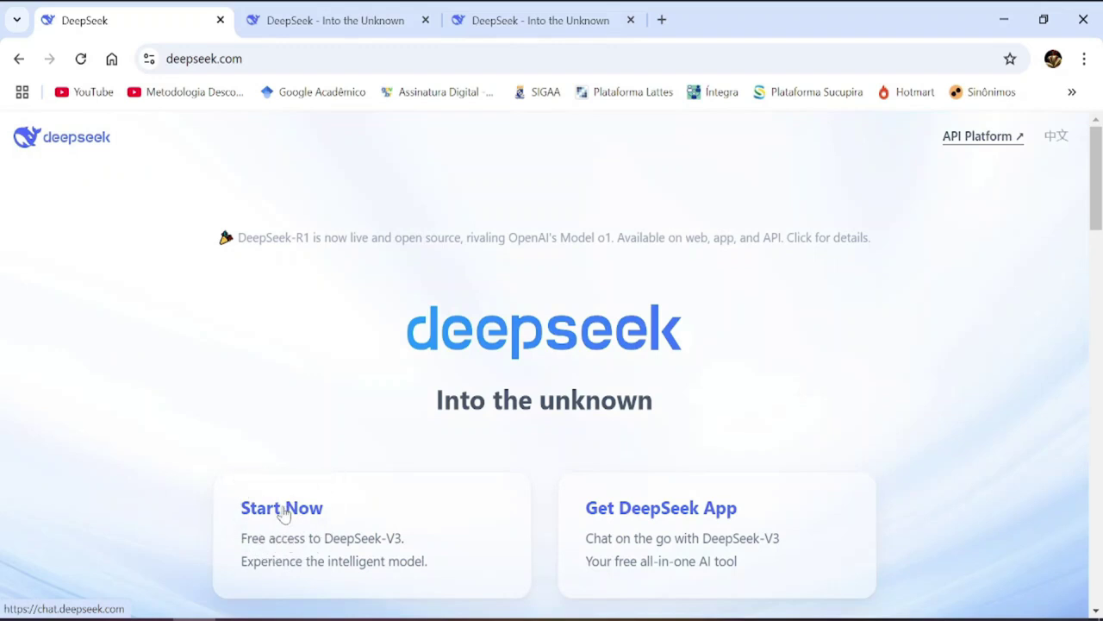
click(369, 24)
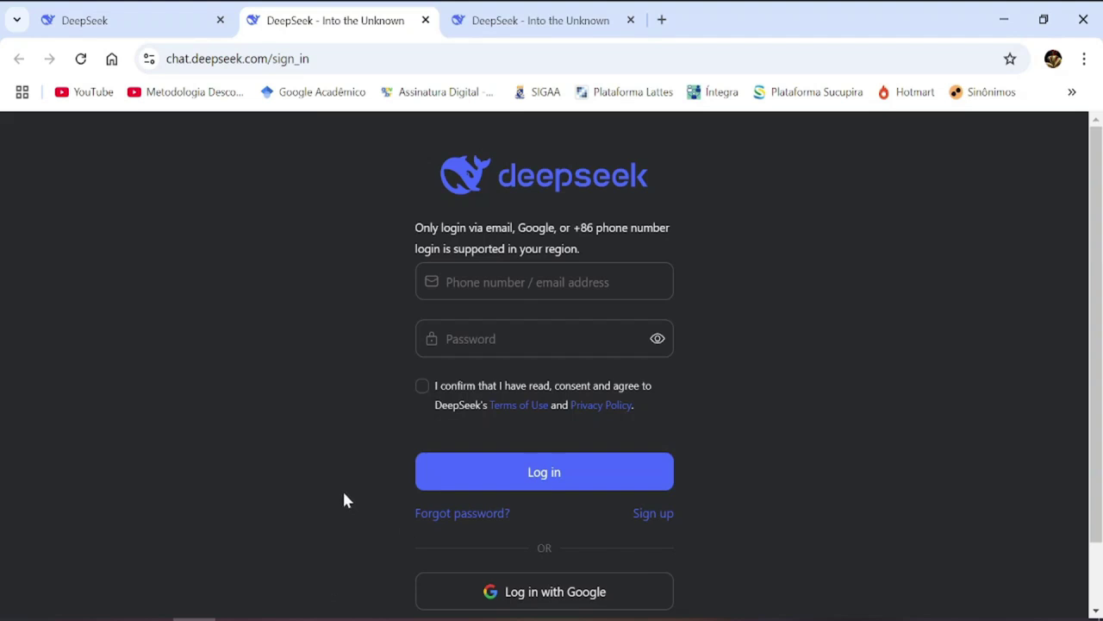
Step: Examine the sign-in page's login options, including Google login, and switch to the signed-in chat "Teste para o vídeo DeepSeek"
click(540, 593)
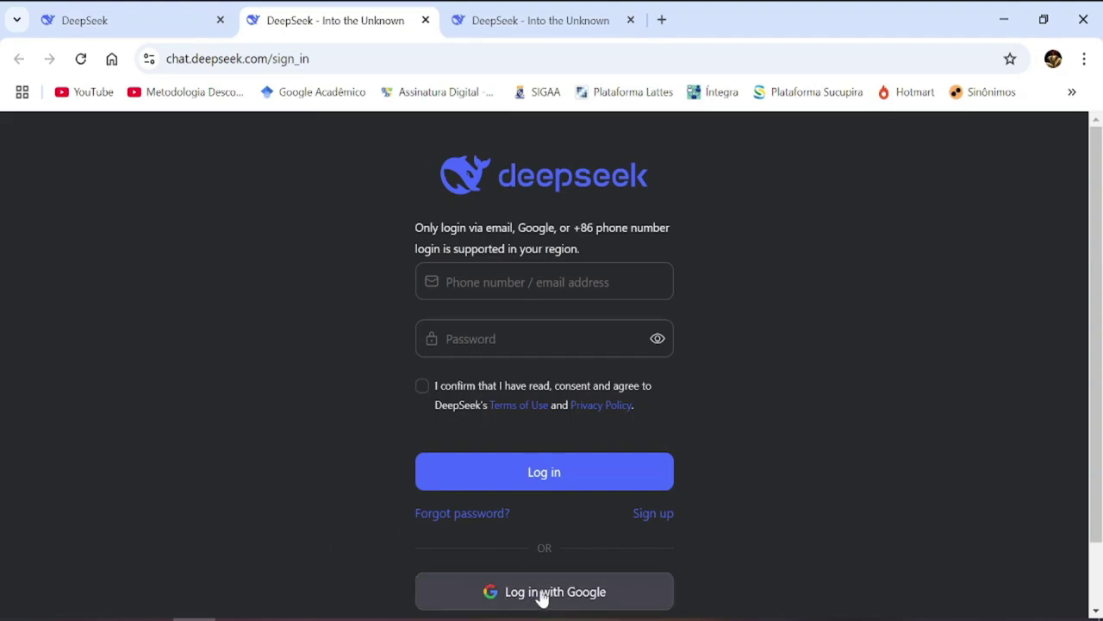
scroll(687, 537, down, 1)
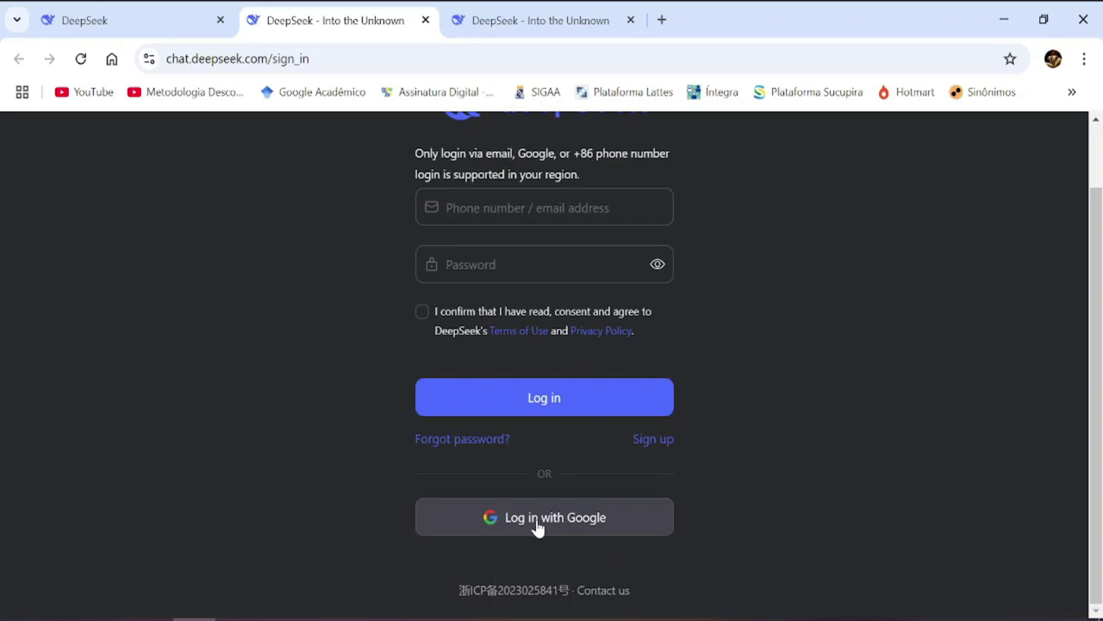
click(536, 524)
click(537, 526)
click(537, 525)
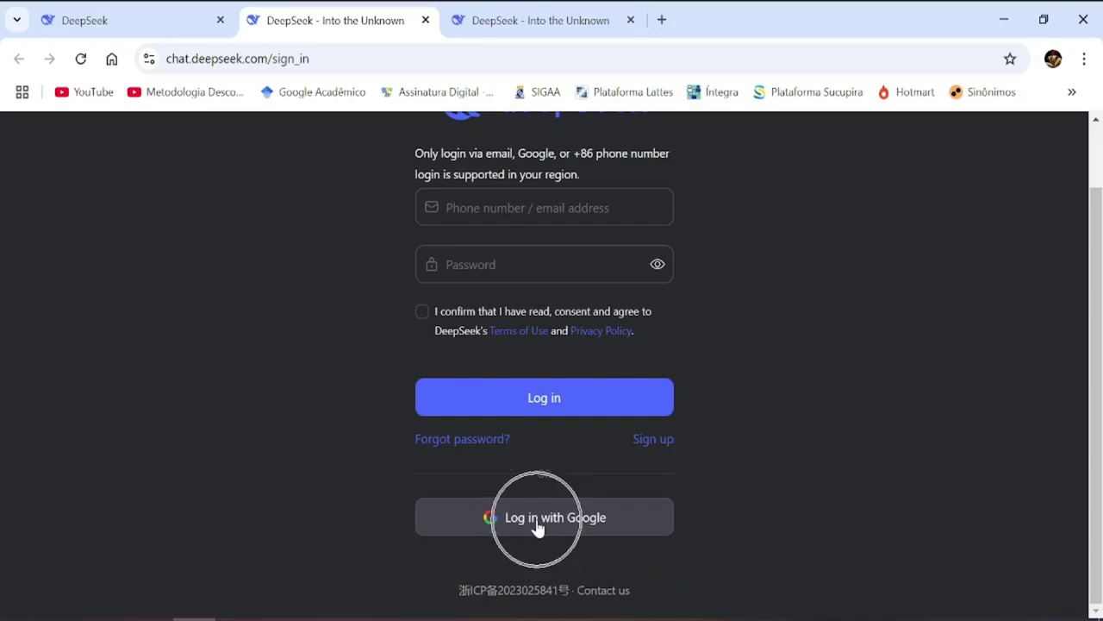
click(540, 526)
click(541, 526)
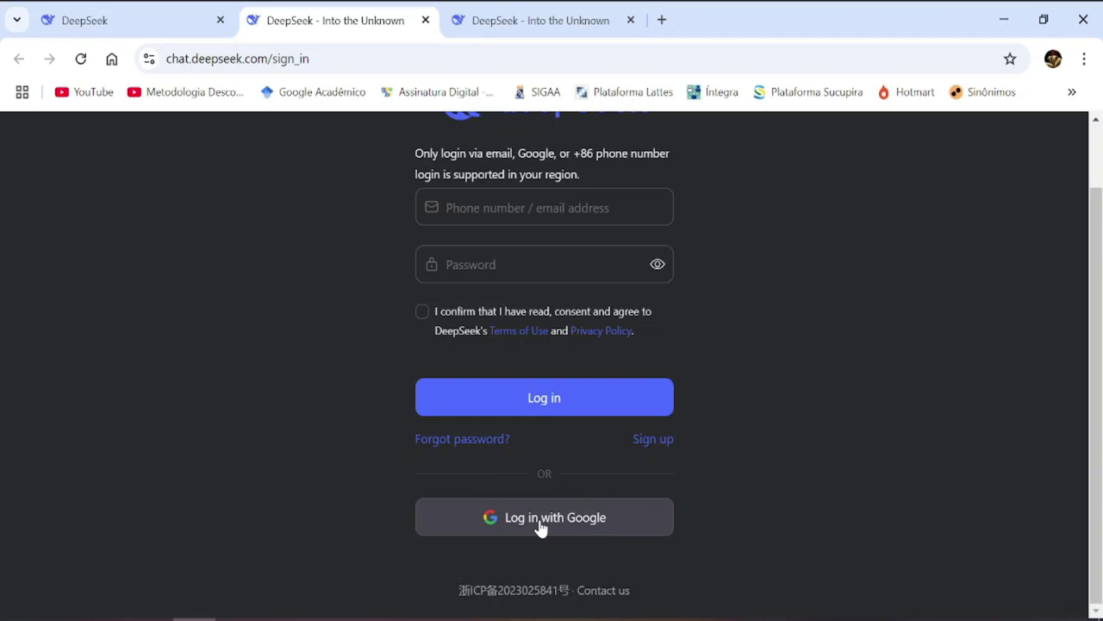
scroll(422, 515, up, 2)
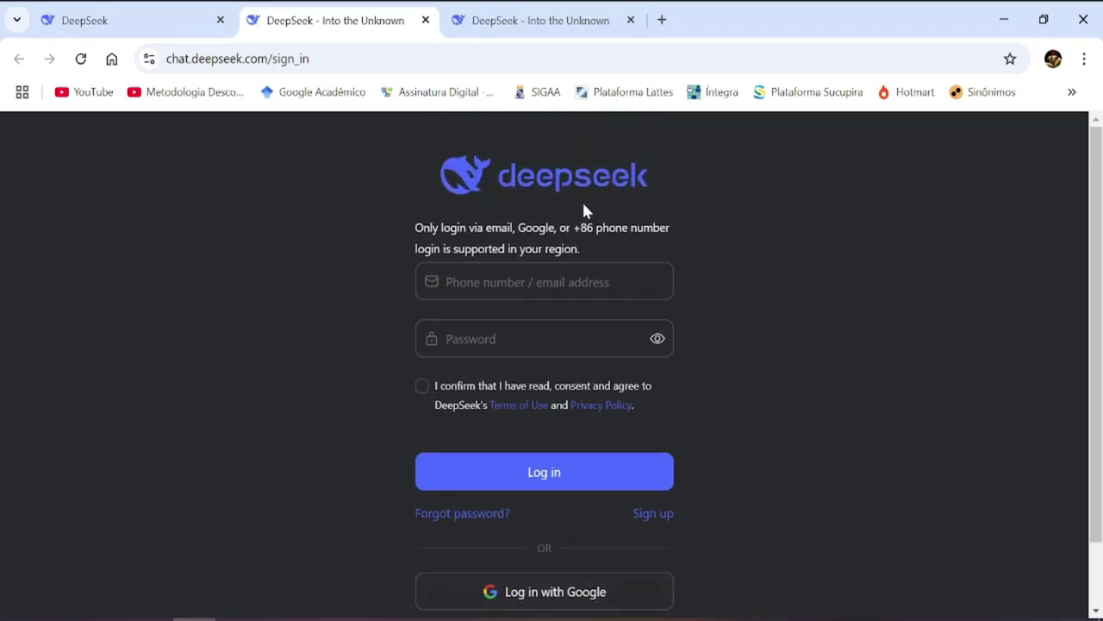
click(584, 195)
click(585, 196)
click(541, 23)
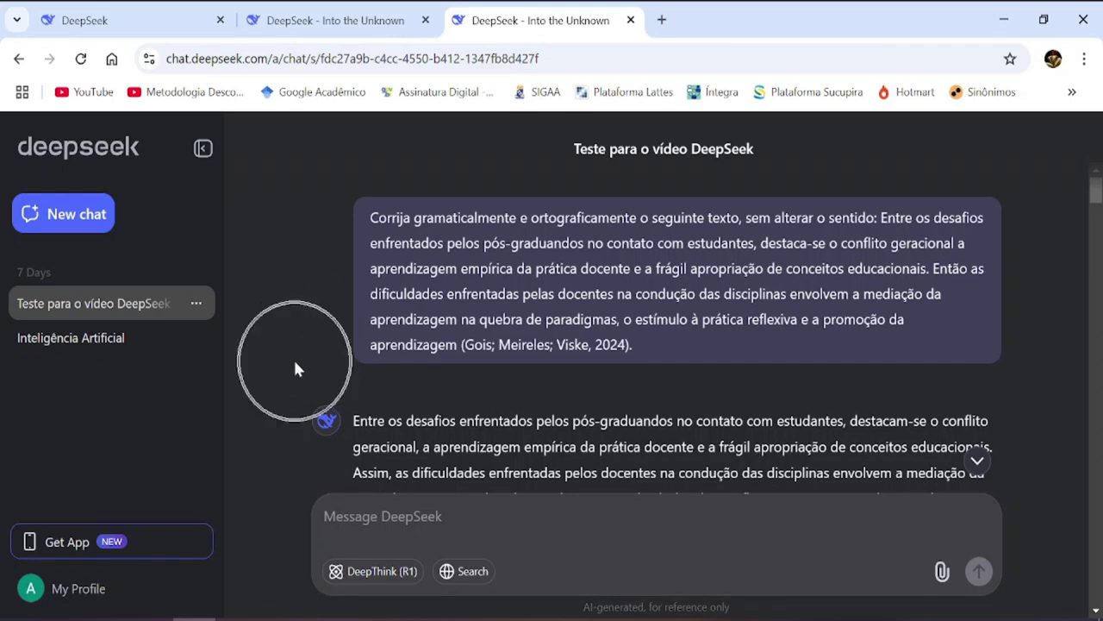
Step: Set the chat interface theme to Light in the profile settings and close the settings
click(60, 594)
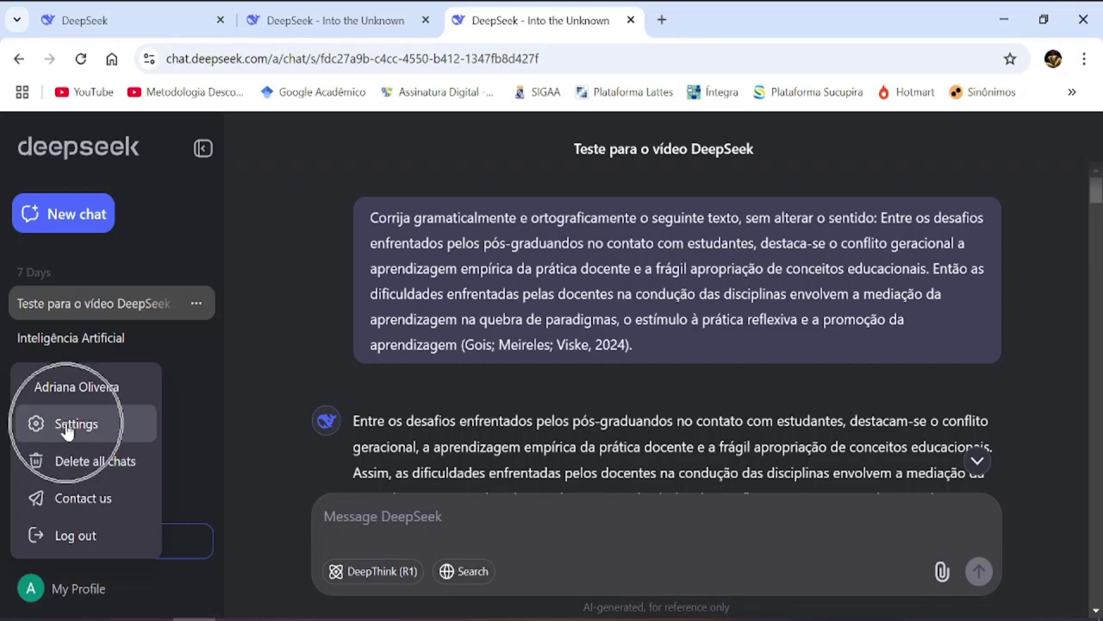
click(68, 431)
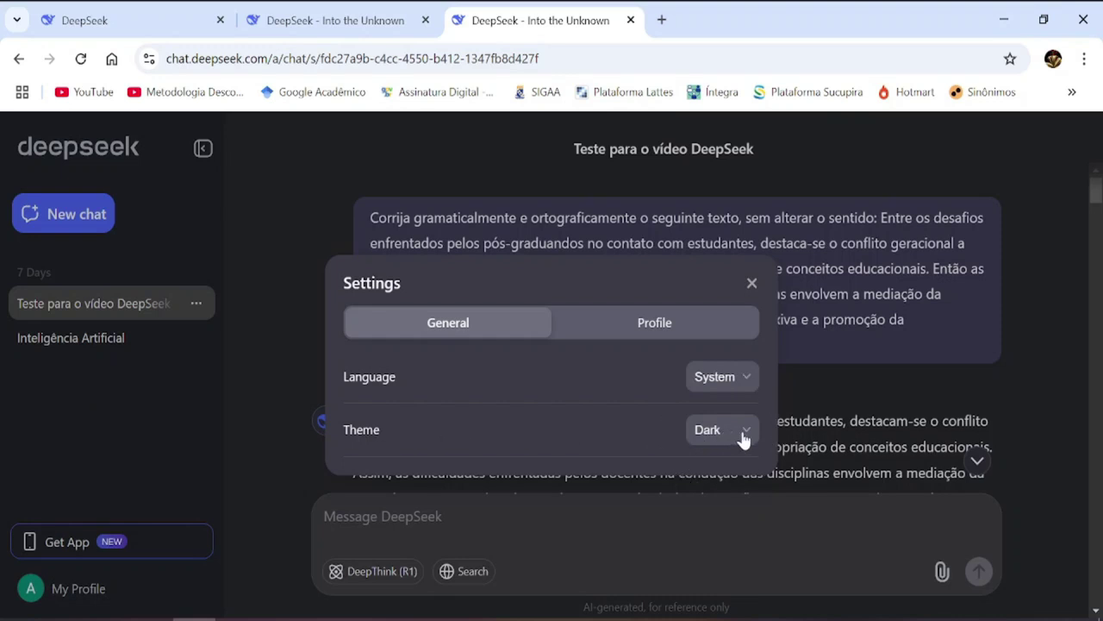
click(739, 436)
click(709, 458)
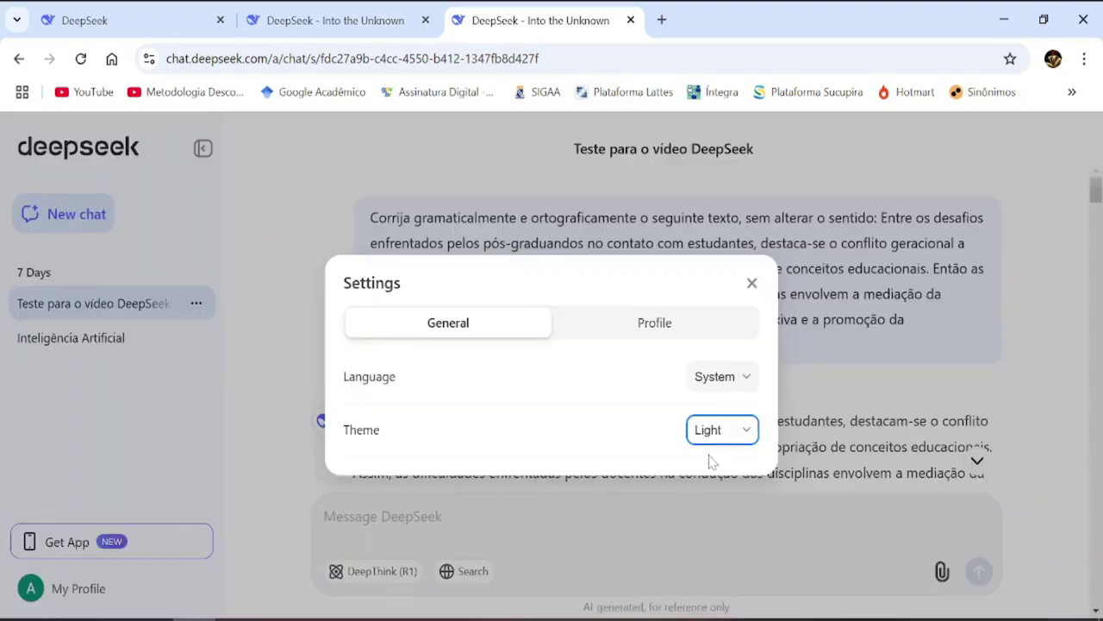
click(751, 283)
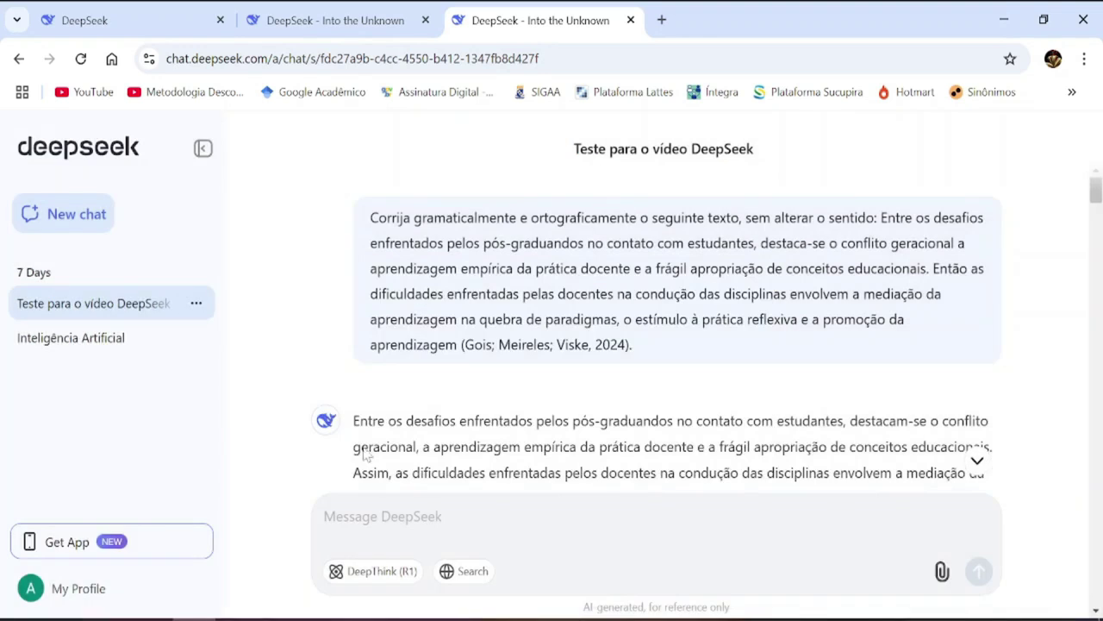
Step: Reopen the profile settings, set the interface theme back to Dark and close the settings
click(94, 593)
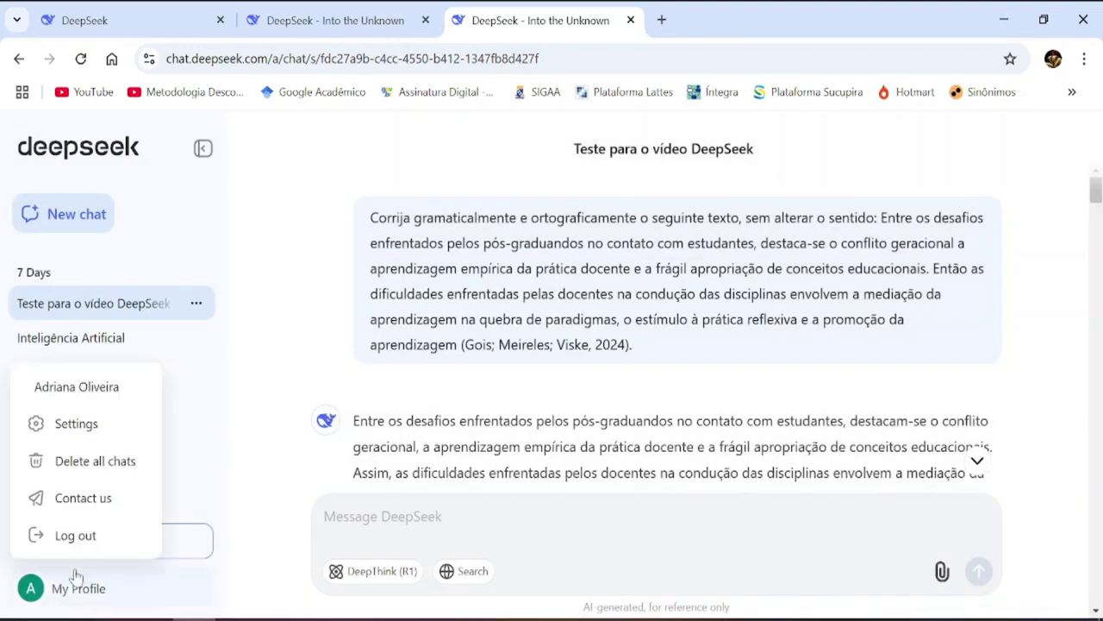
click(74, 431)
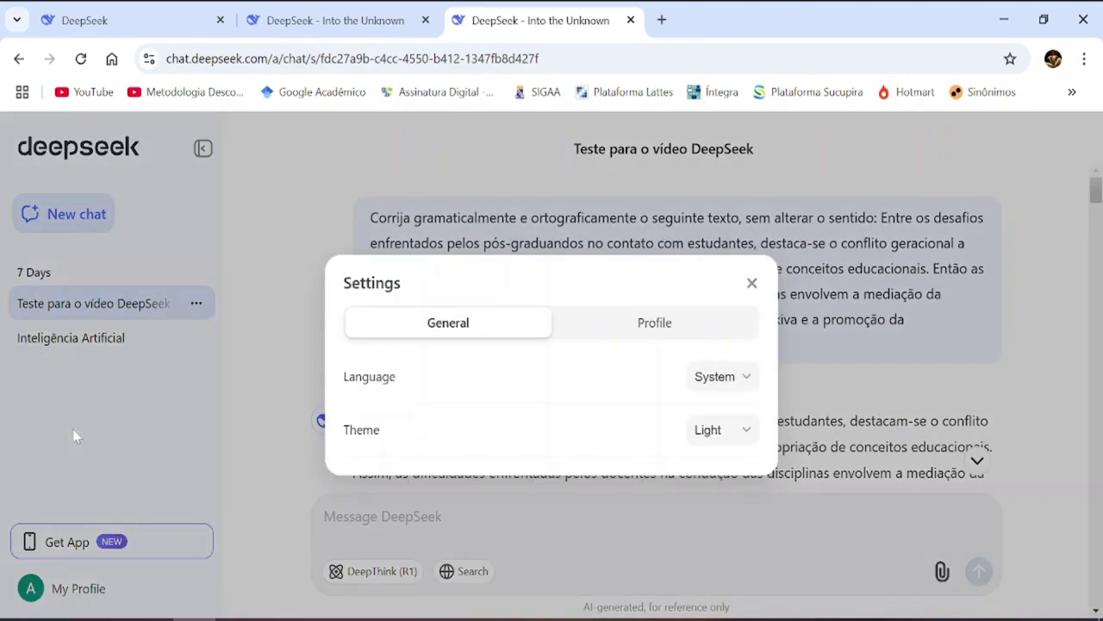
click(747, 431)
click(722, 479)
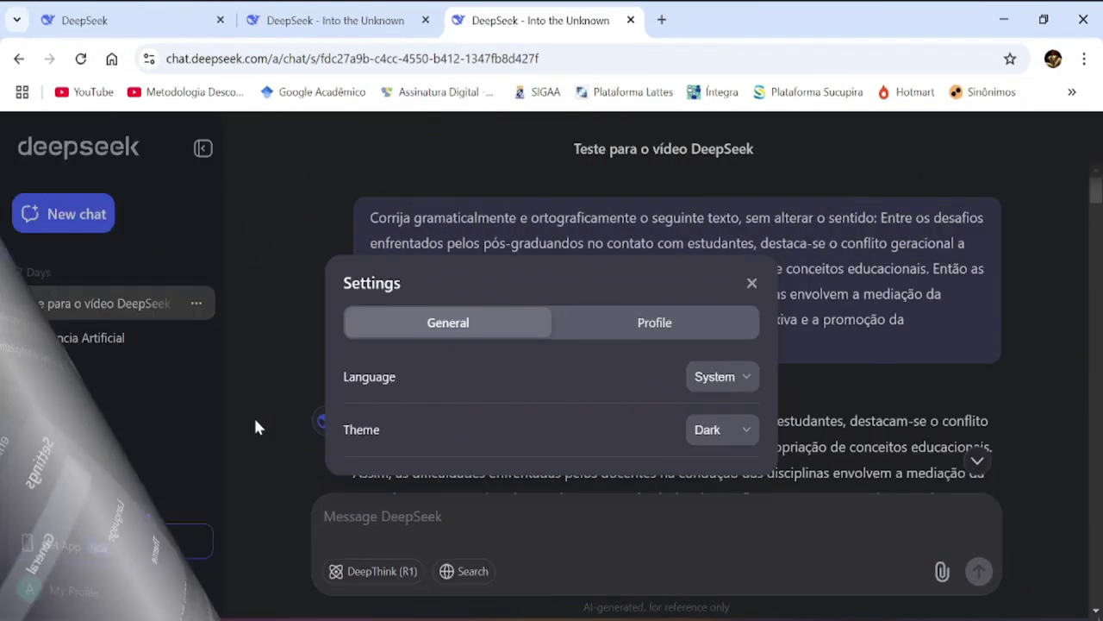
click(751, 284)
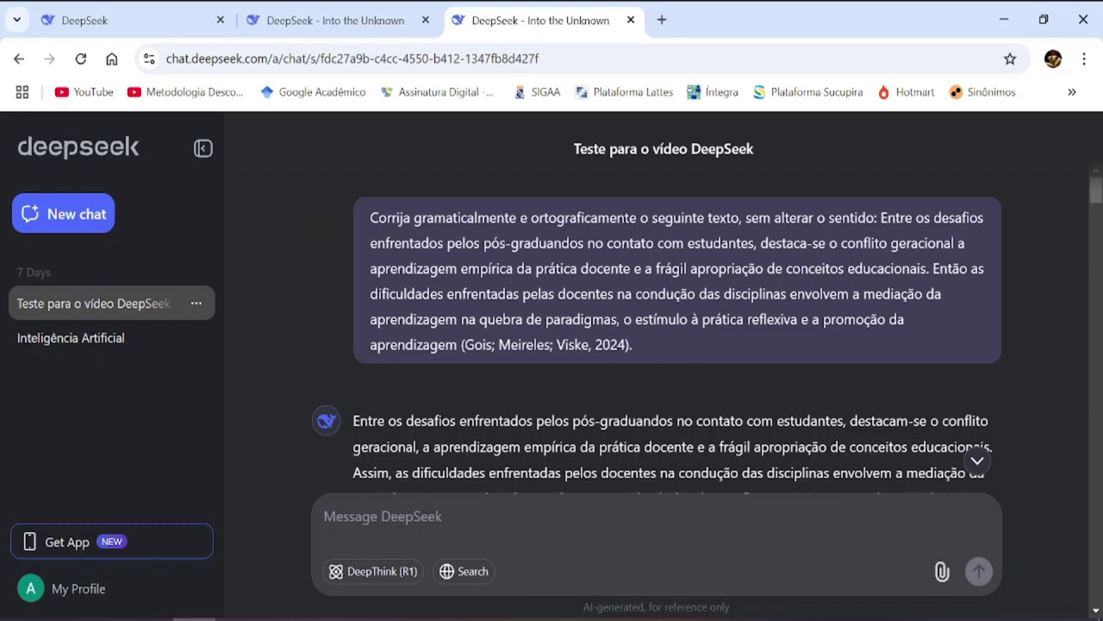
Step: Switch to the Word document "Deepseek - Texto" and read through section 2.1 on the supervised internship
key(alt+Tab)
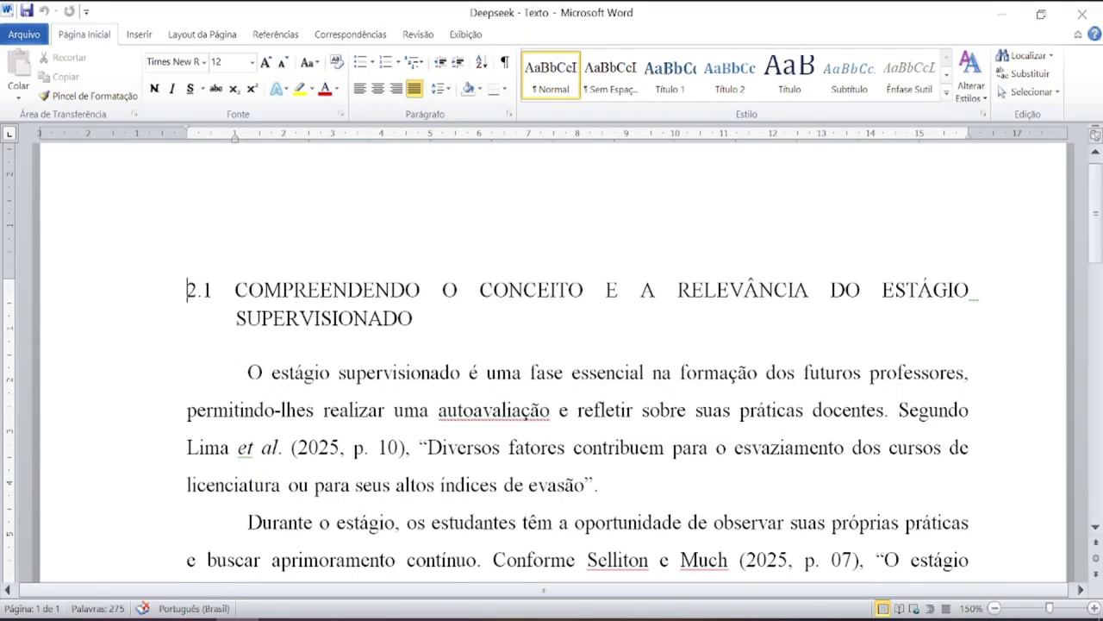
scroll(551, 371, down, 1)
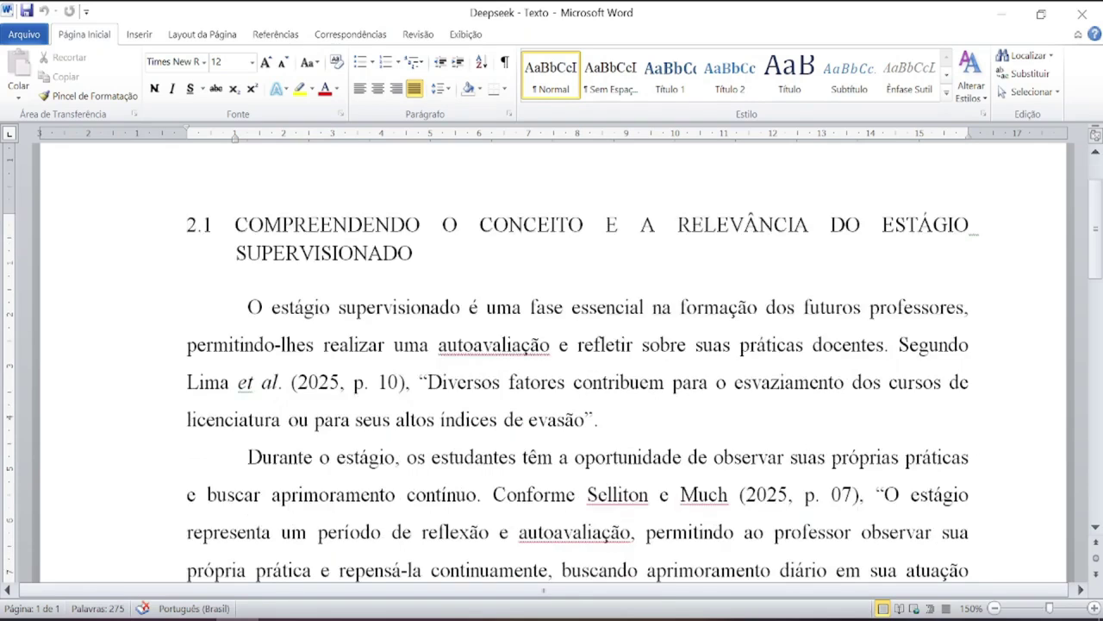
scroll(552, 370, down, 1)
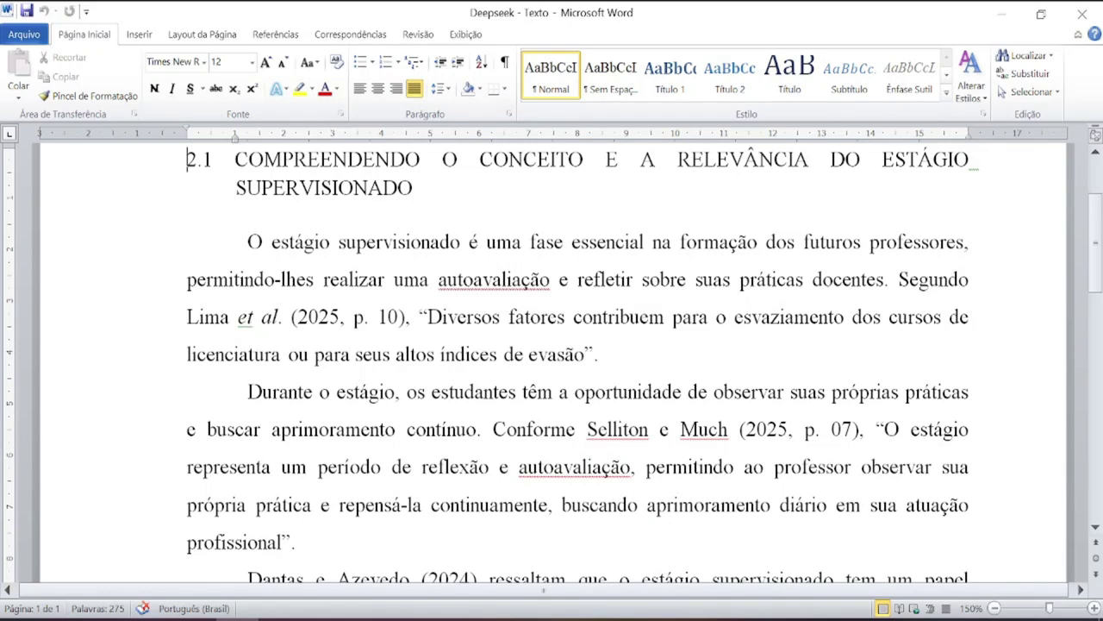
scroll(524, 220, down, 1)
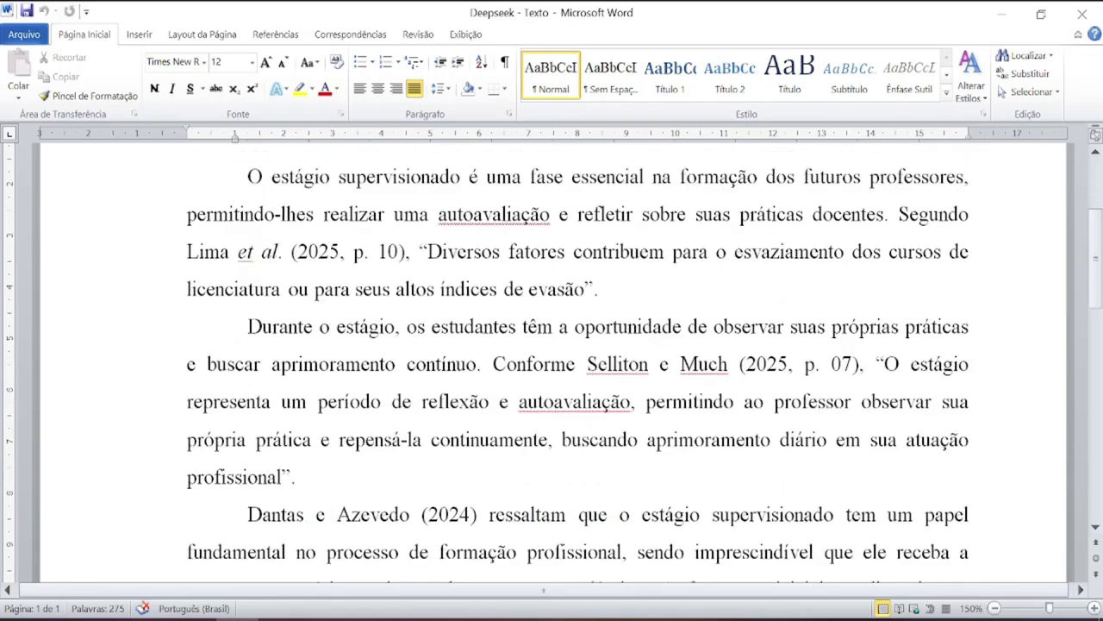
scroll(526, 221, up, 1)
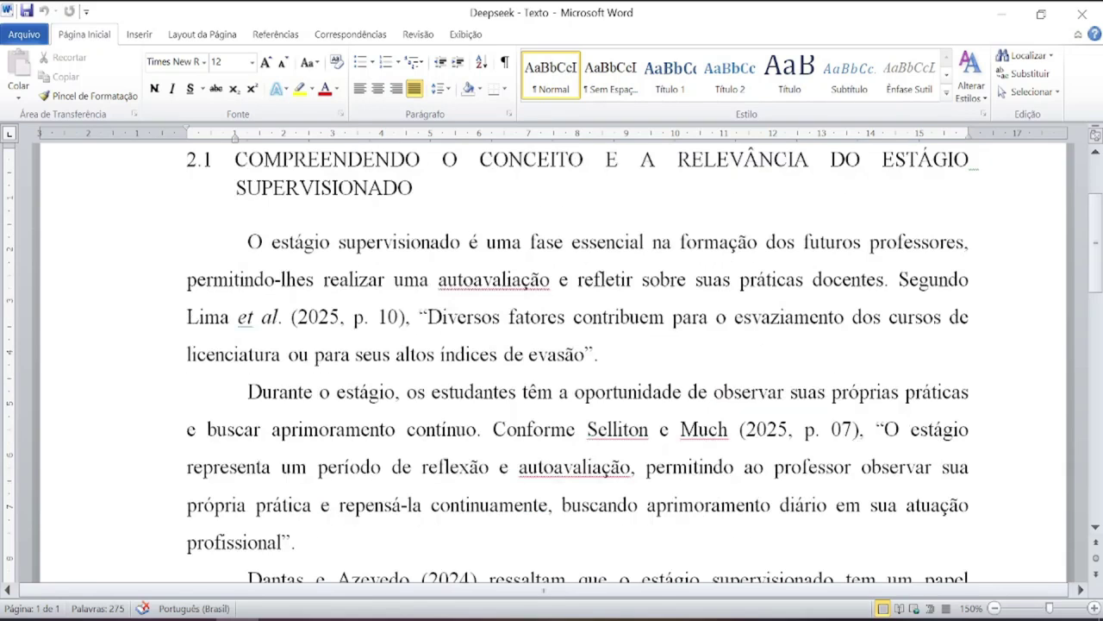
scroll(526, 220, up, 1)
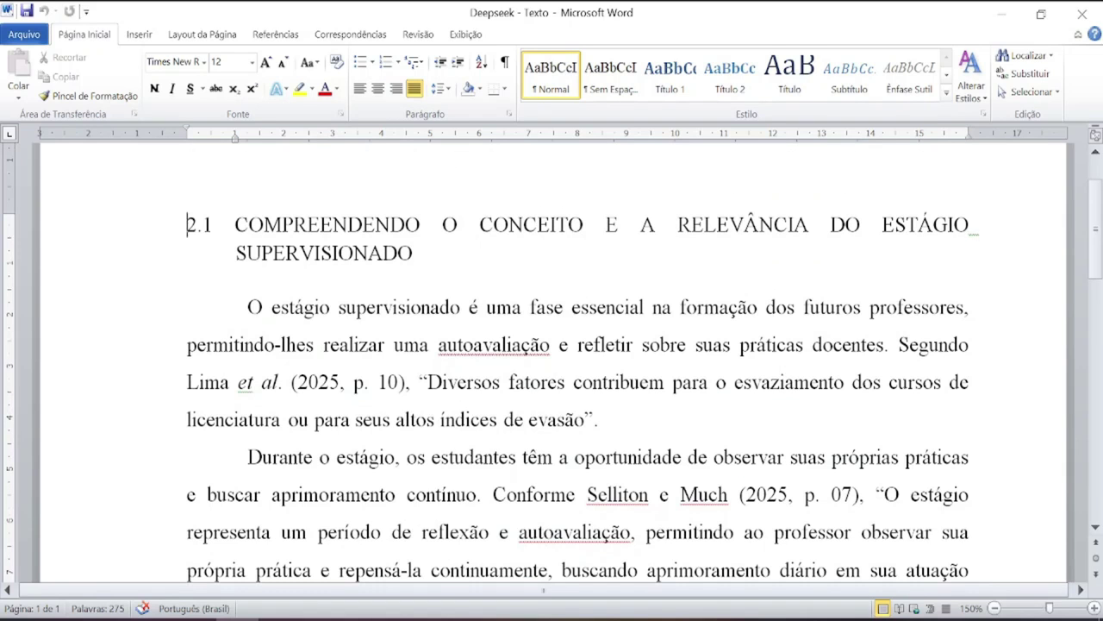
scroll(526, 221, up, 1)
scroll(552, 362, up, 1)
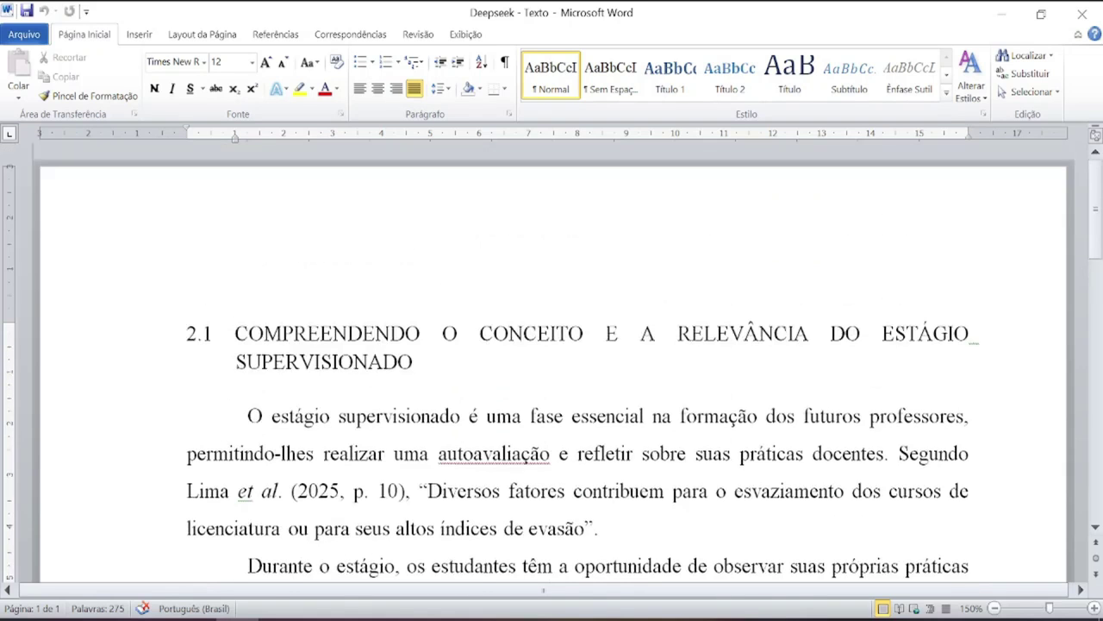
scroll(552, 375, down, 2)
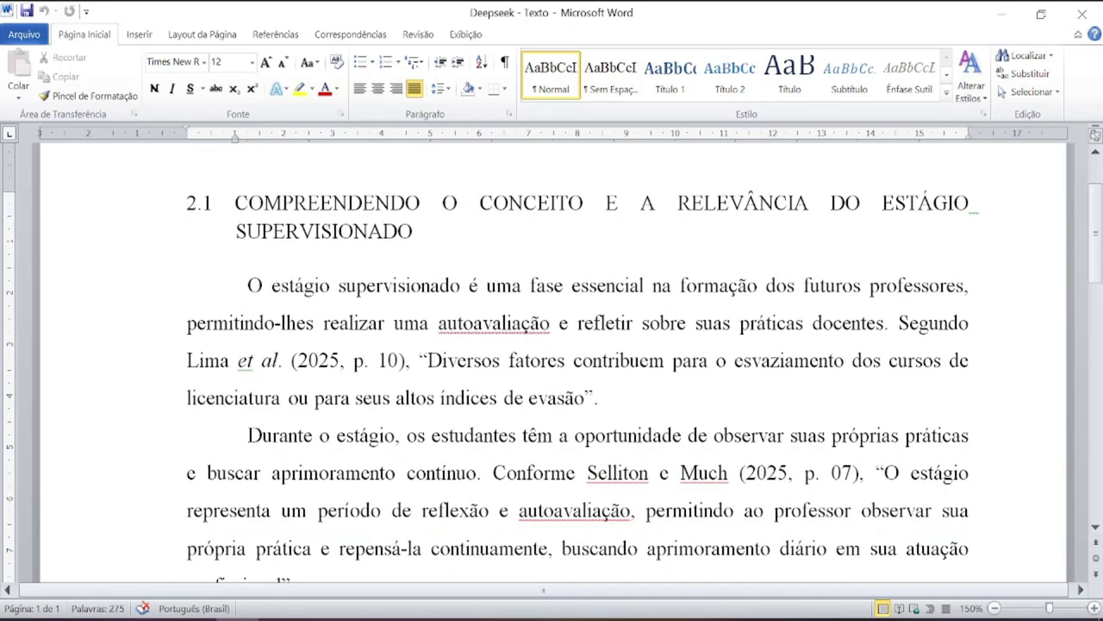
scroll(552, 362, down, 1)
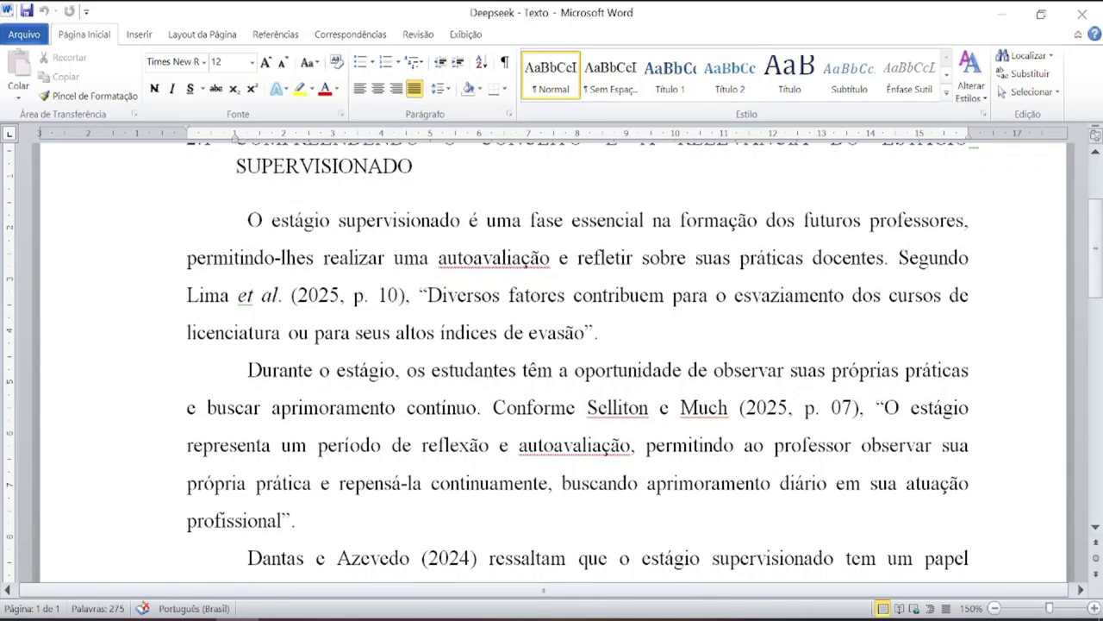
scroll(552, 362, down, 1)
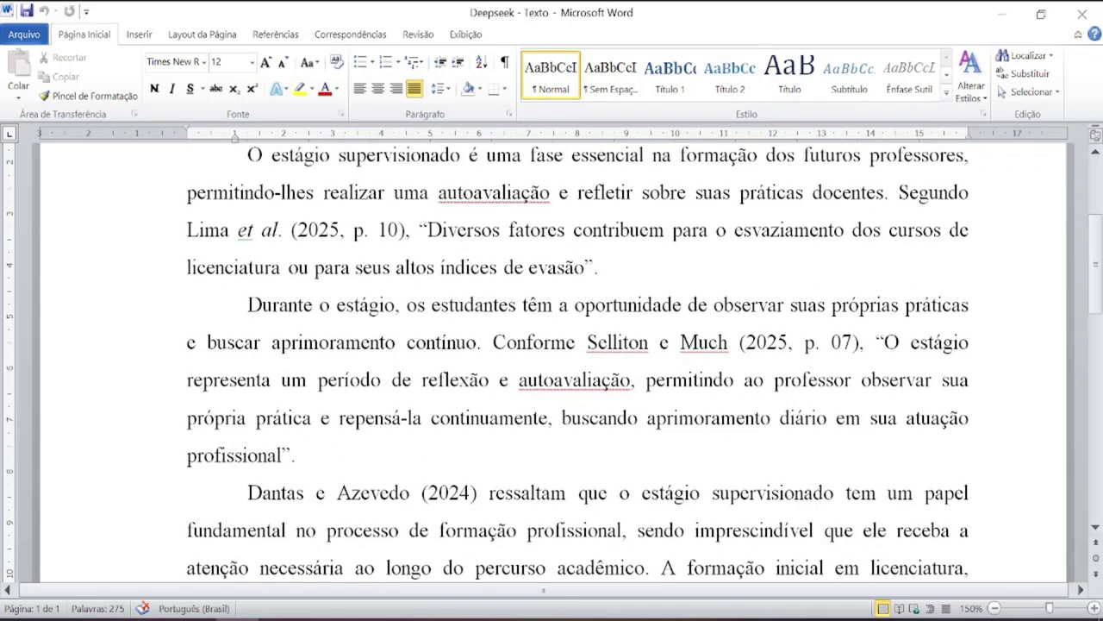
scroll(552, 362, up, 1)
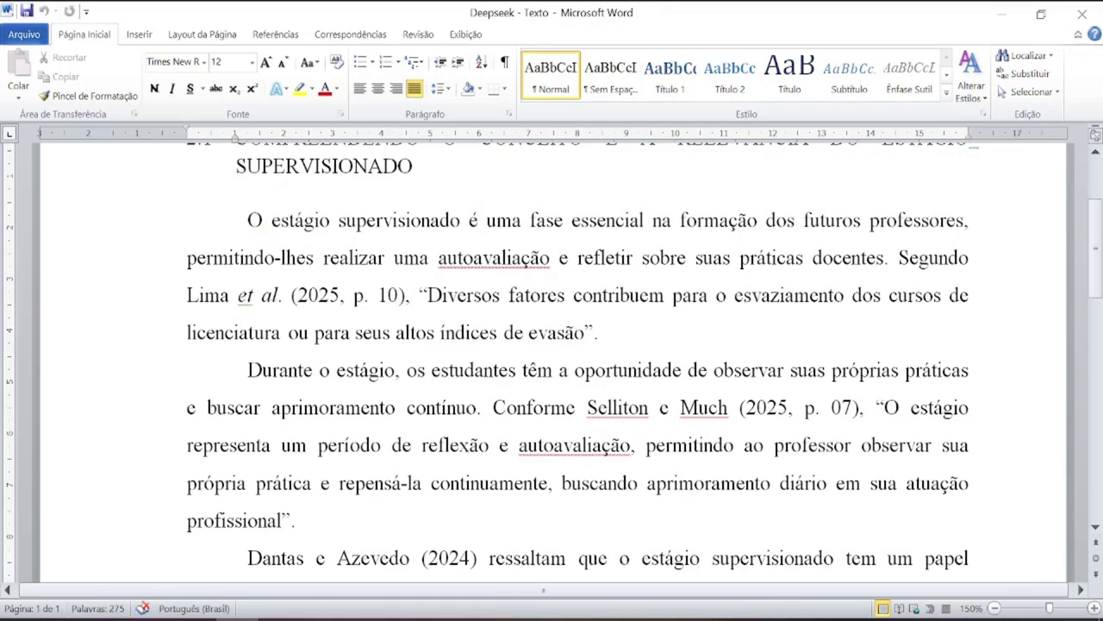
scroll(552, 362, up, 2)
scroll(551, 362, down, 1)
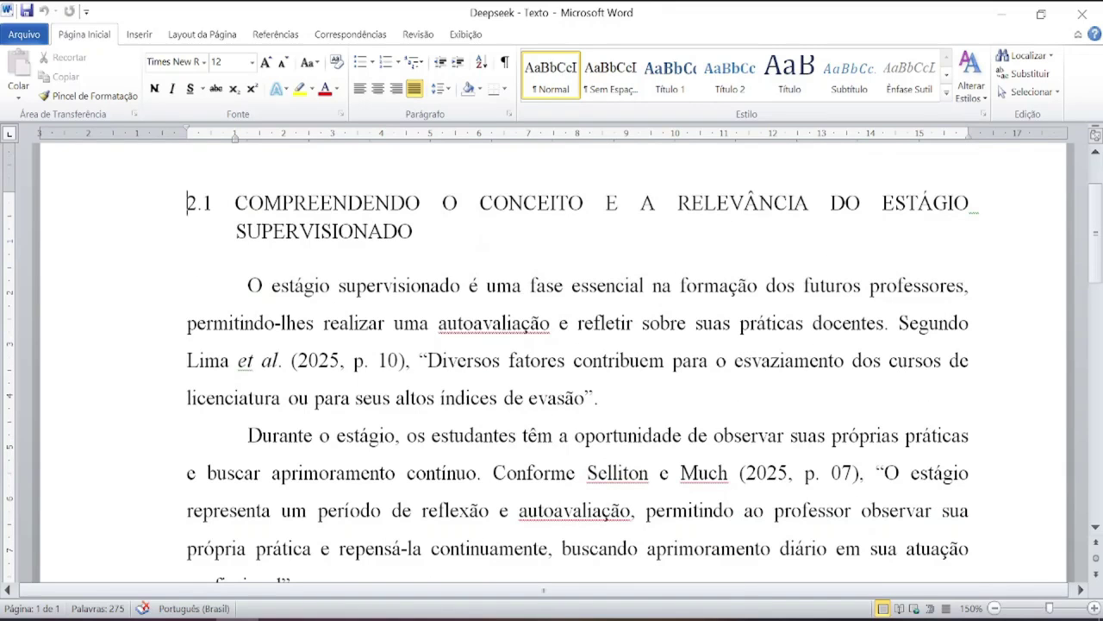
Step: Locate the document's last paragraph, then switch to DeepSeek and review the correction prompt and the corrected paragraph in its reply
key(alt+Tab)
scroll(552, 353, down, 10)
scroll(551, 354, up, 1)
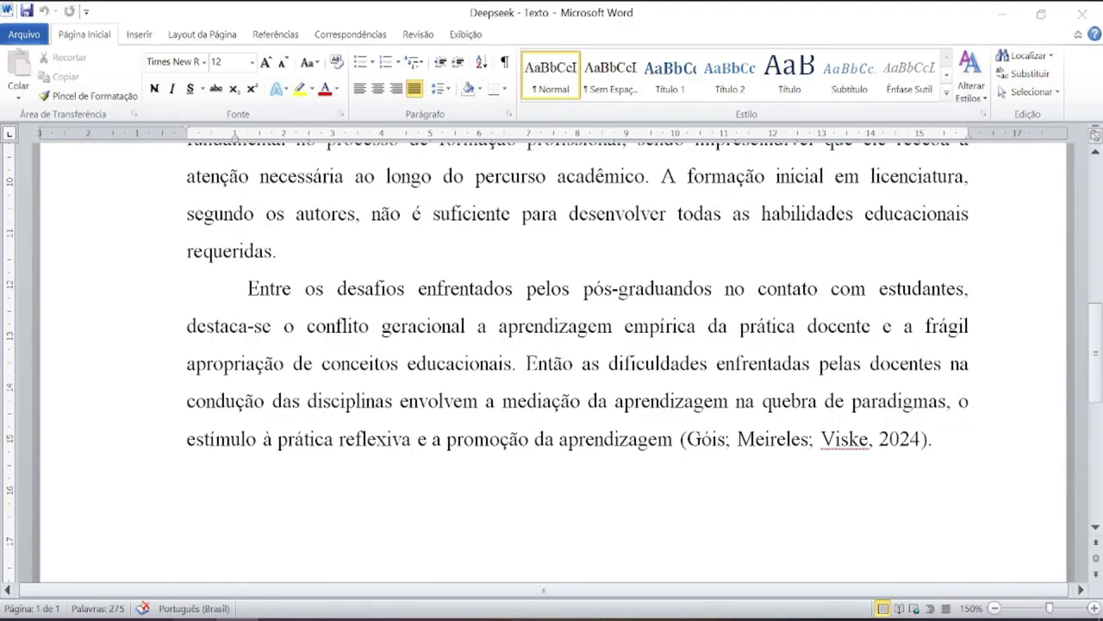
click(200, 614)
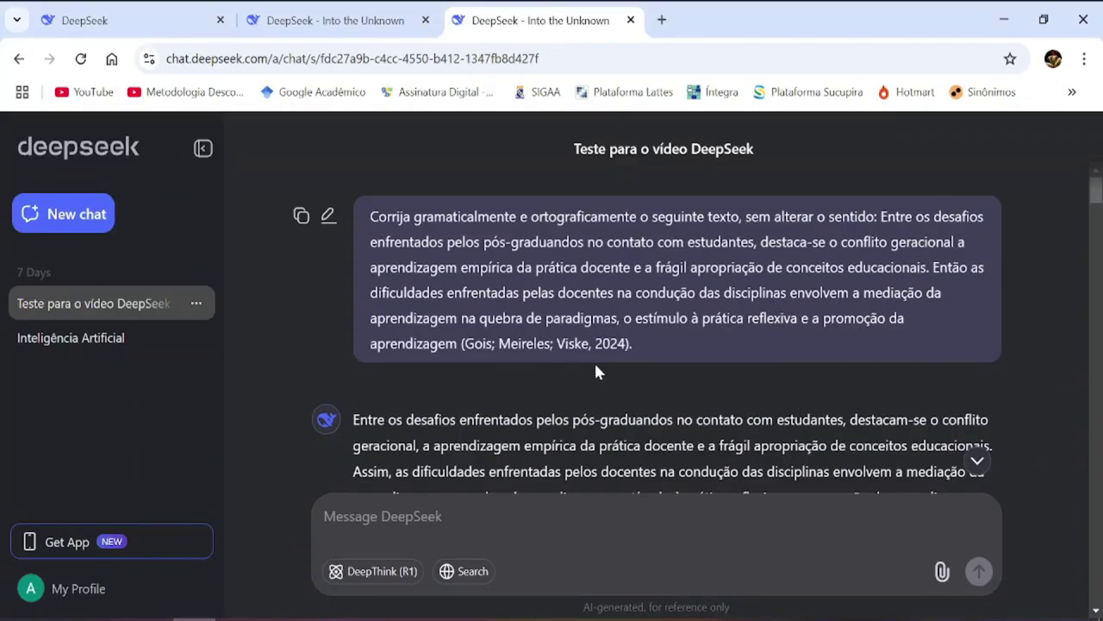
scroll(594, 360, down, 2)
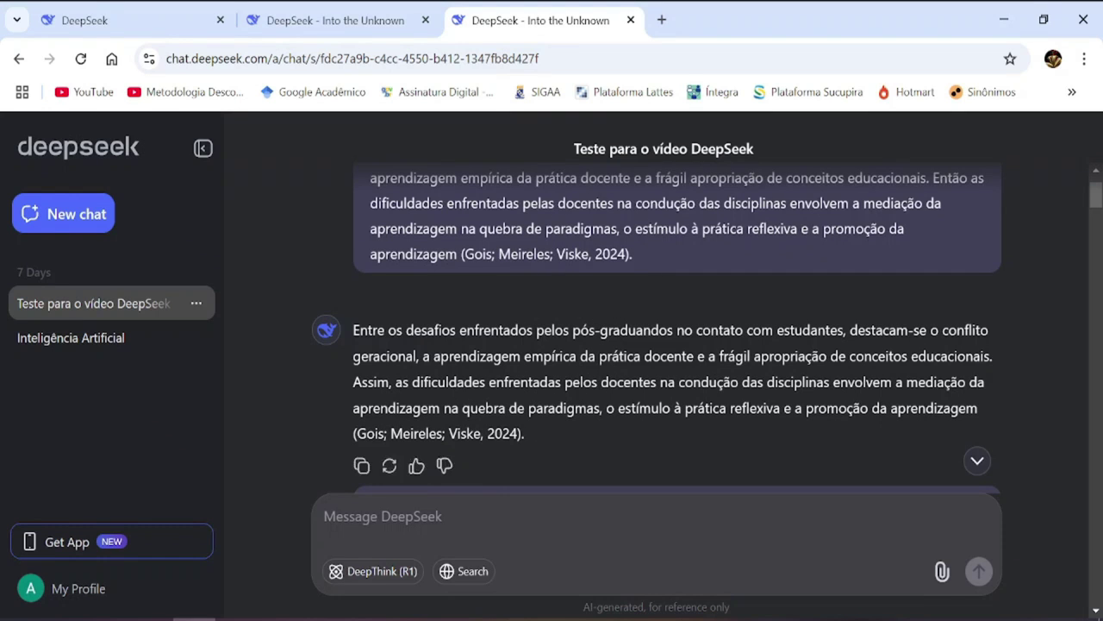
scroll(579, 384, up, 1)
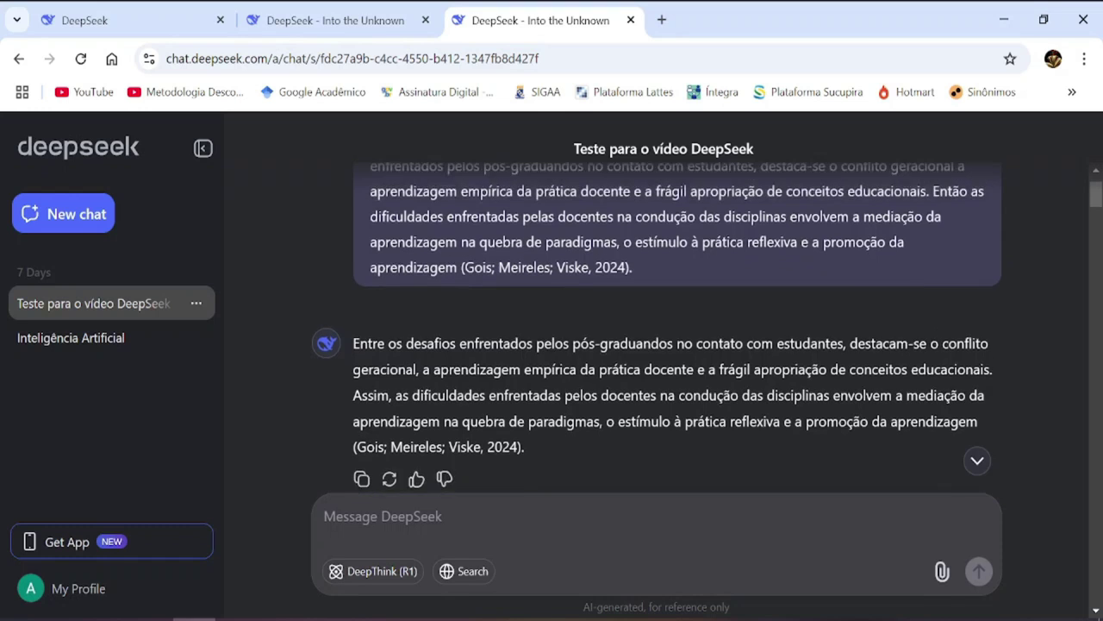
Step: In Word, paste the corrected red paragraph with yellow-highlighted changes below the last paragraph and remove the extra blank line above it
click(237, 618)
scroll(265, 421, down, 1)
click(265, 420)
key(ctrl+v)
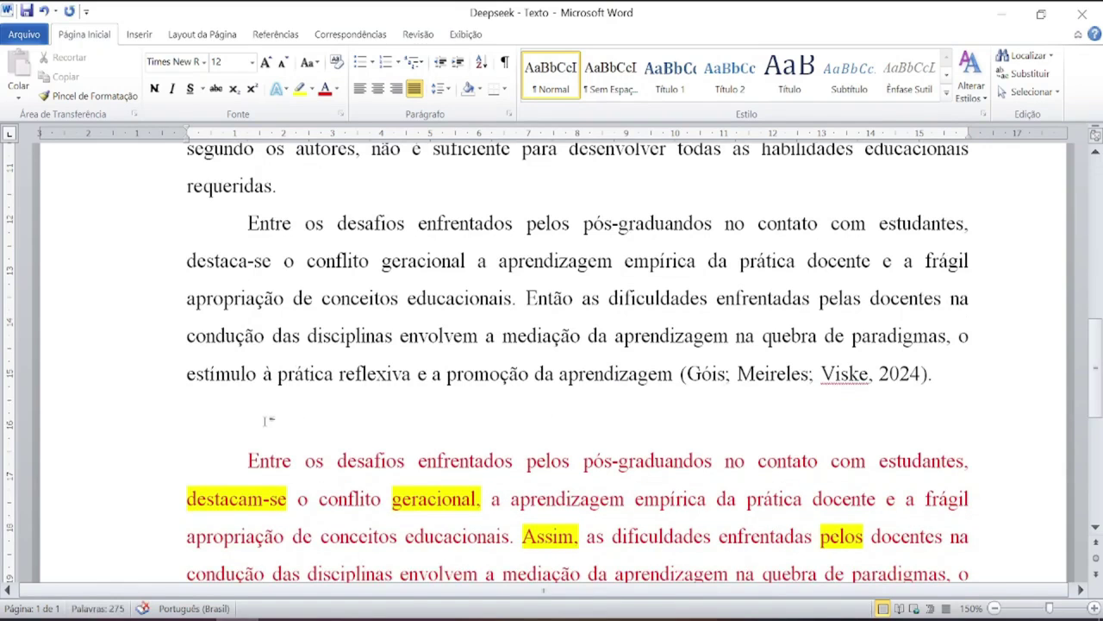
key(Delete)
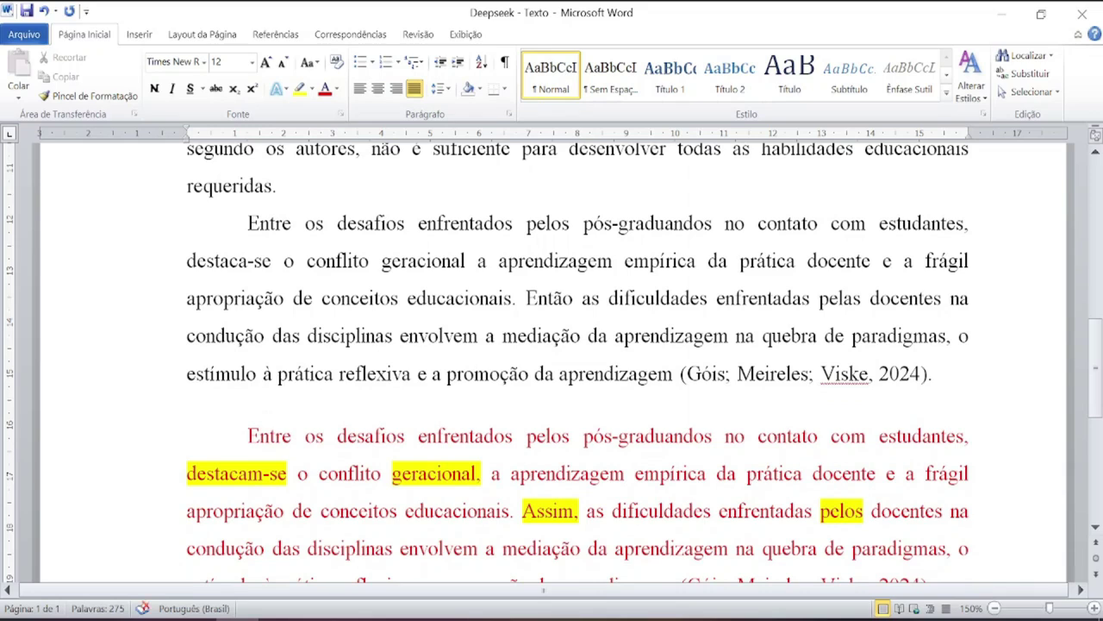
Step: Compare the original paragraph with the highlighted corrections in the red version below it
click(688, 237)
click(421, 268)
scroll(578, 362, down, 1)
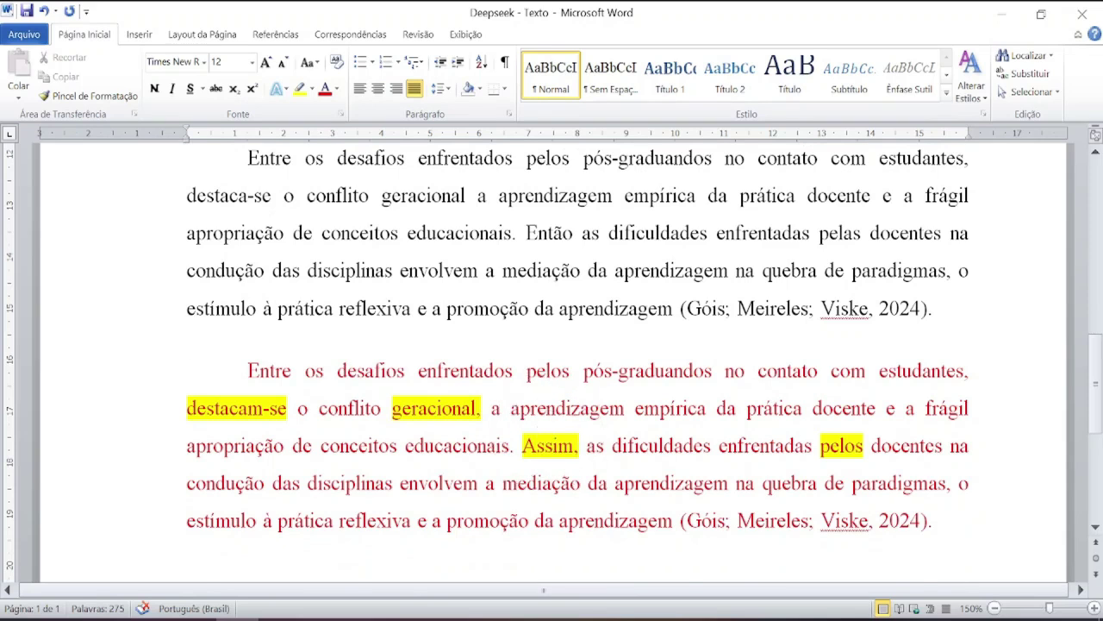
Step: Check the highlighted words "destacam-se", "geracional,", "Assim," and "pelos" against the wording of the original paragraph
scroll(551, 362, up, 1)
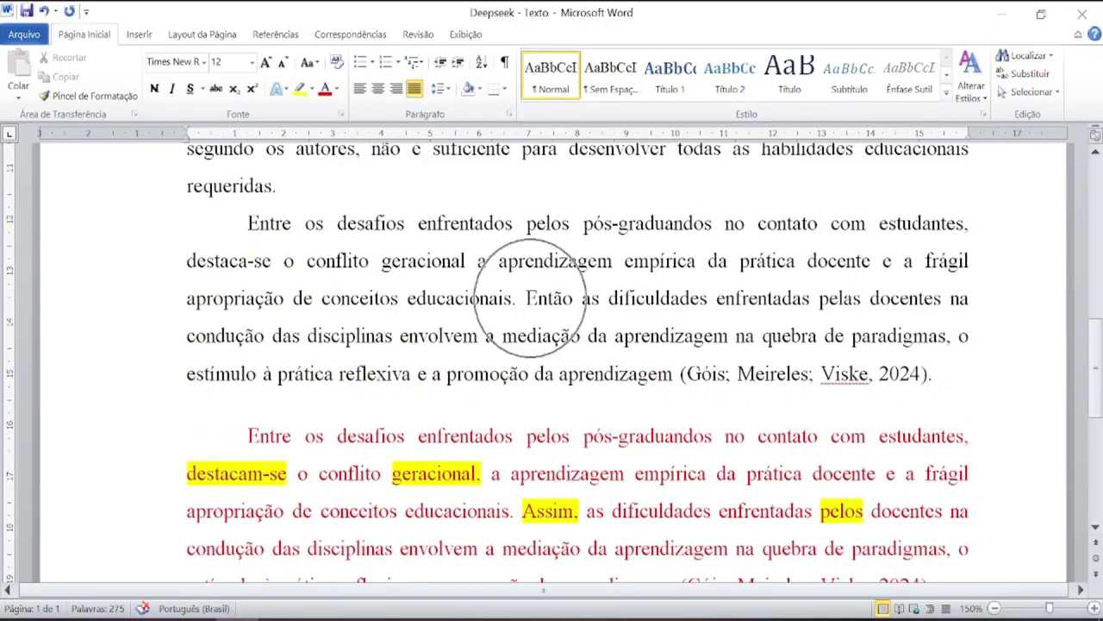
click(502, 473)
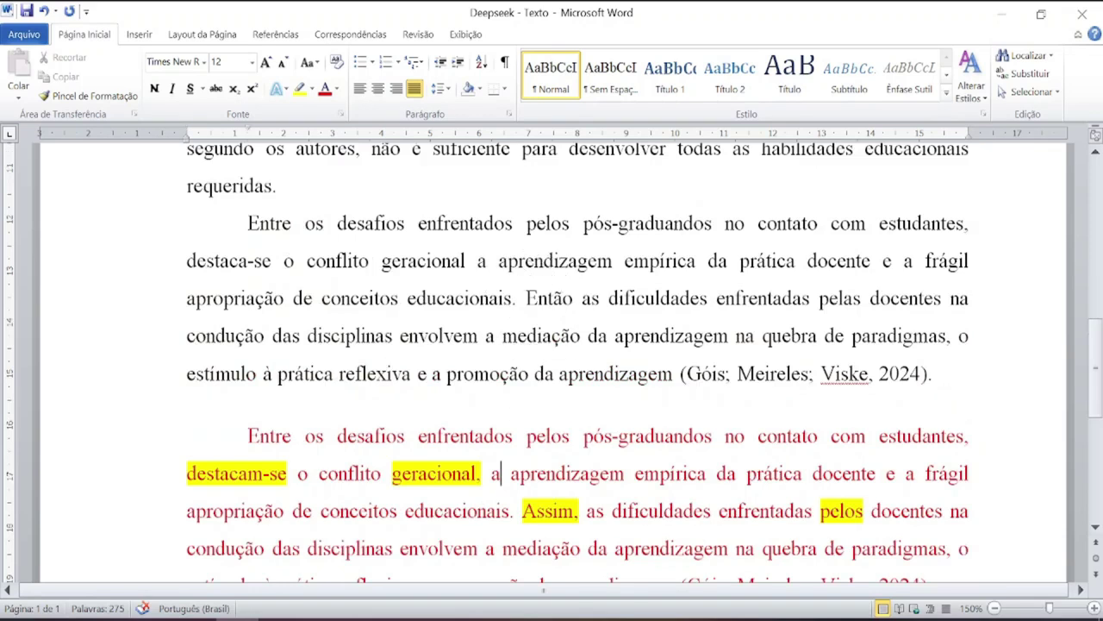
scroll(502, 473, down, 1)
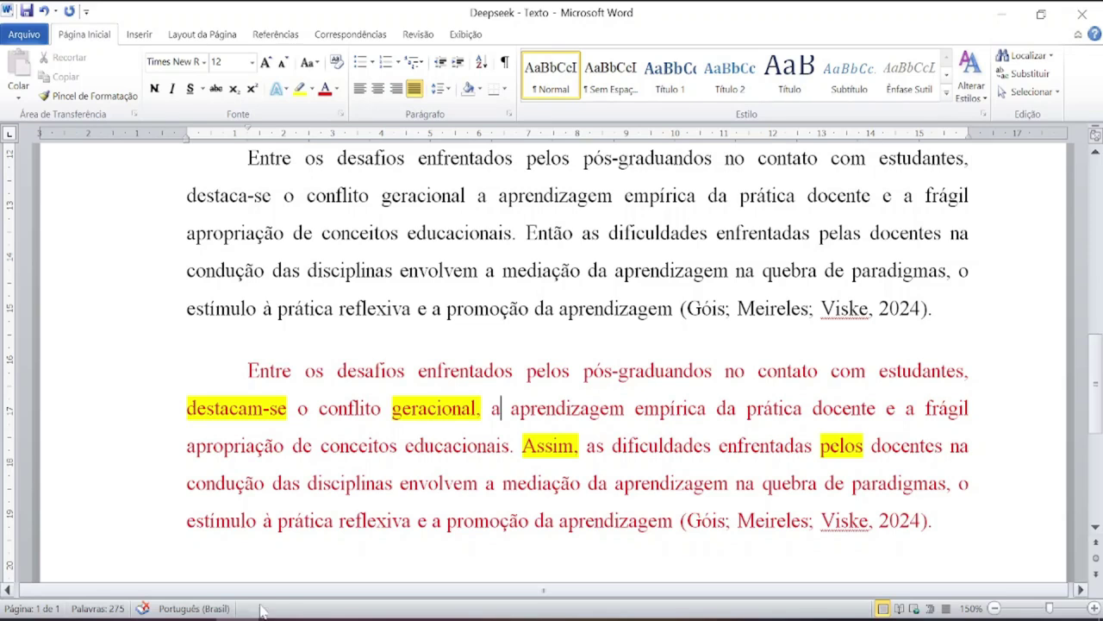
Step: Switch to DeepSeek and locate the prompt requesting a three-subsection theoretical framework for an article on the supervised internship
click(194, 619)
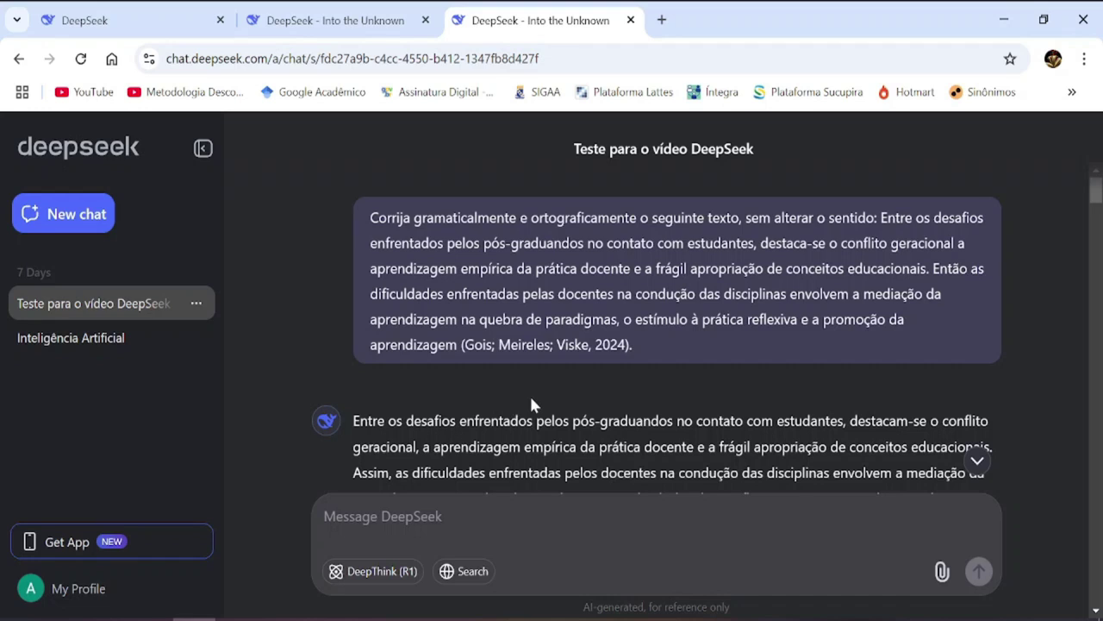
key(ctrl)
scroll(646, 316, down, 1)
scroll(643, 310, down, 1)
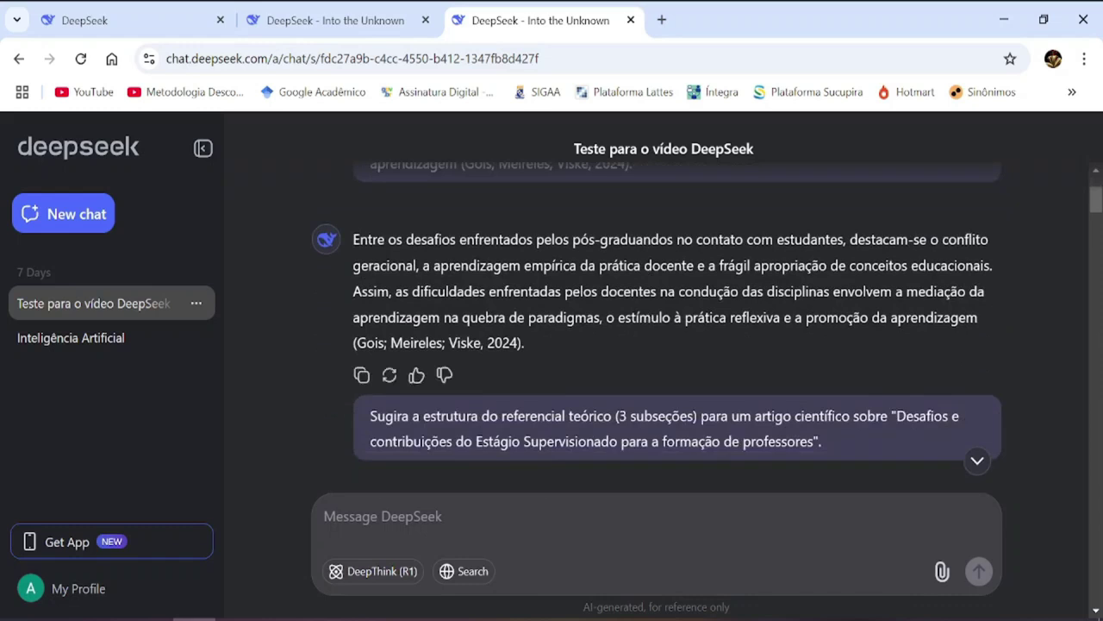
scroll(644, 315, down, 1)
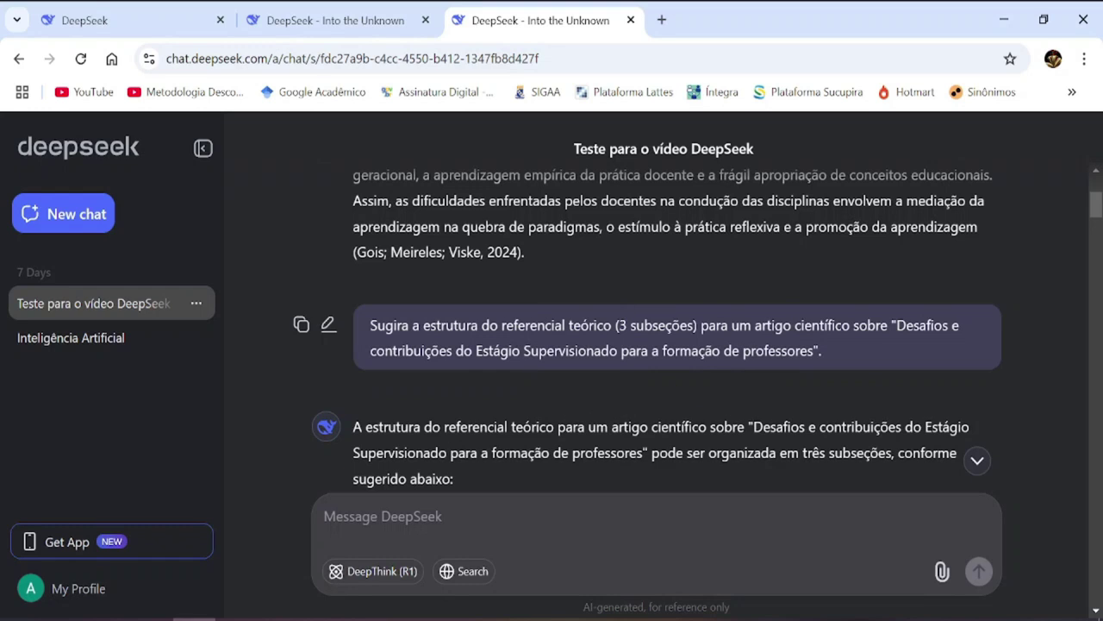
Step: Read DeepSeek's suggested theoretical framework structure, going through the subsection headings and their bullet topics
scroll(670, 362, down, 2)
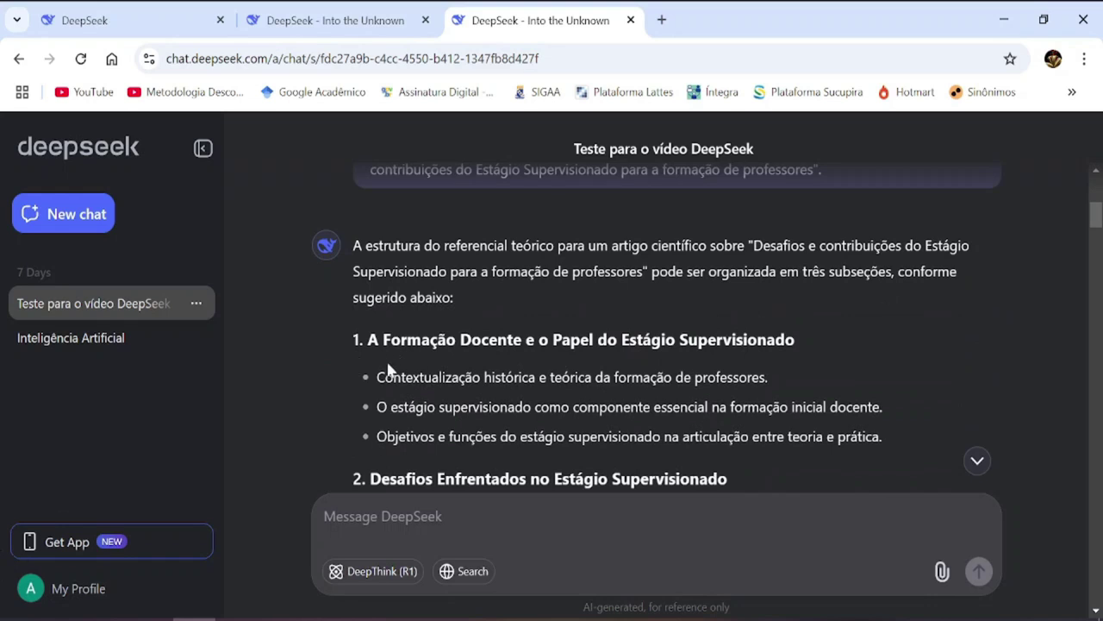
click(503, 351)
scroll(326, 425, down, 2)
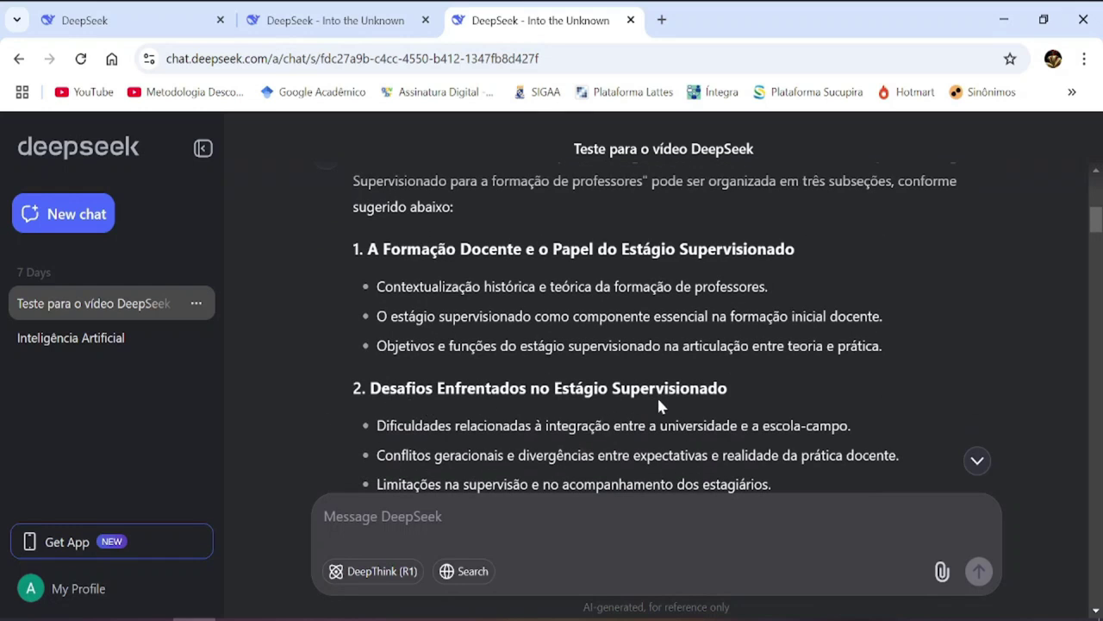
scroll(657, 395, down, 2)
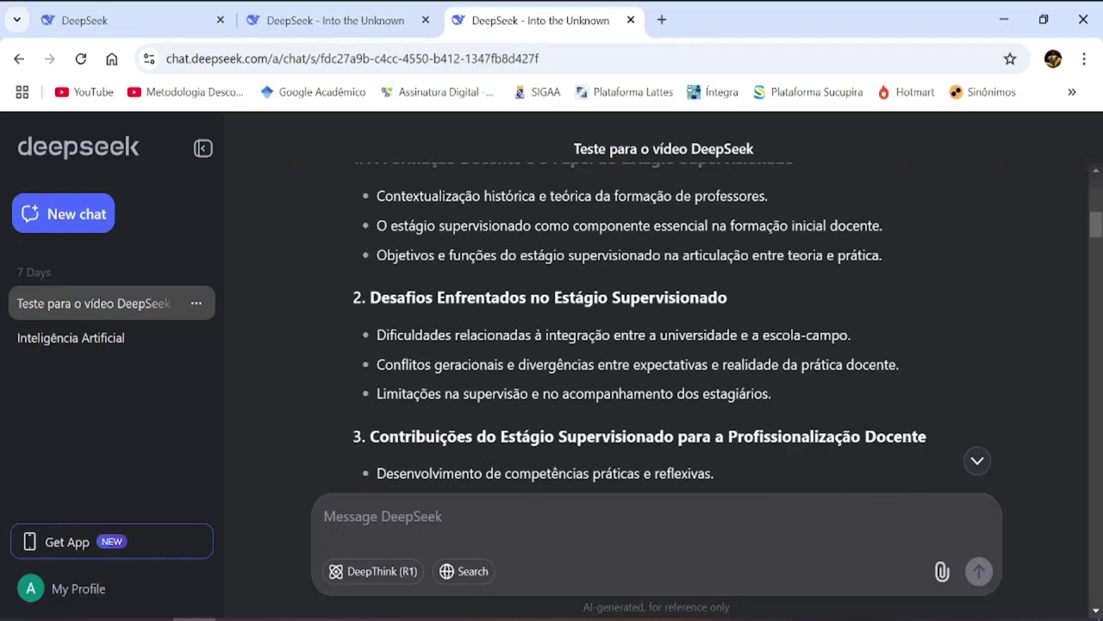
scroll(537, 440, up, 3)
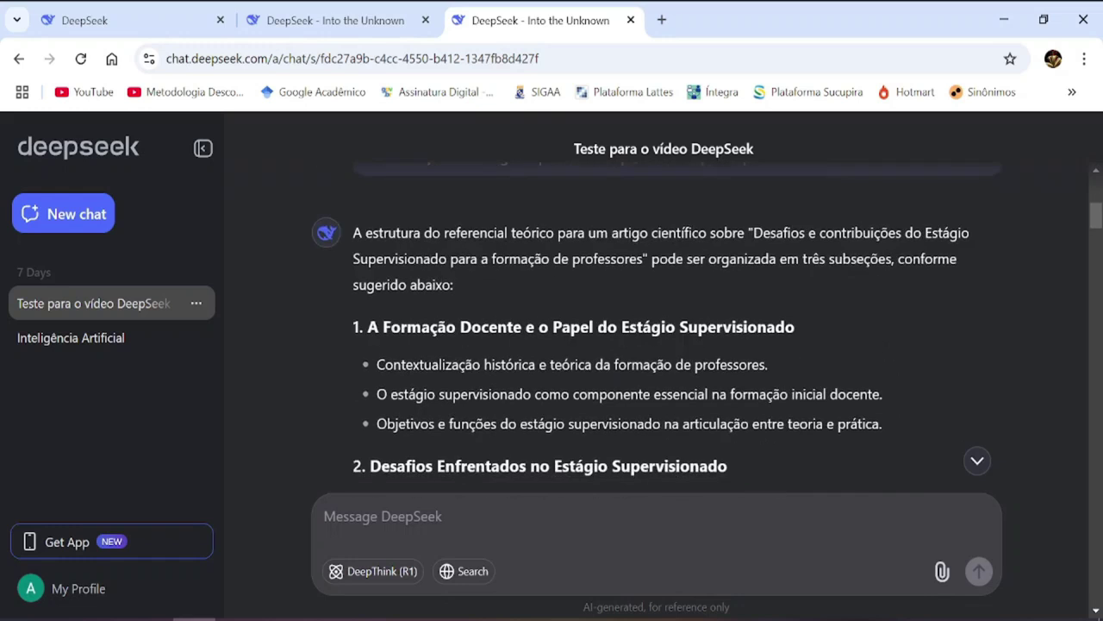
scroll(536, 441, down, 2)
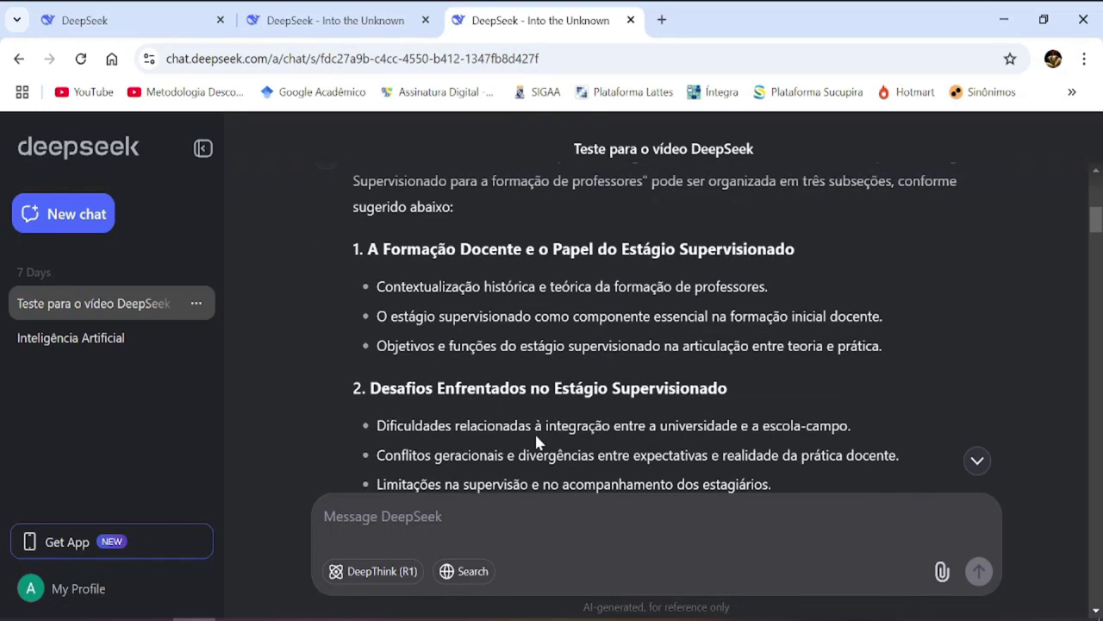
scroll(536, 440, up, 1)
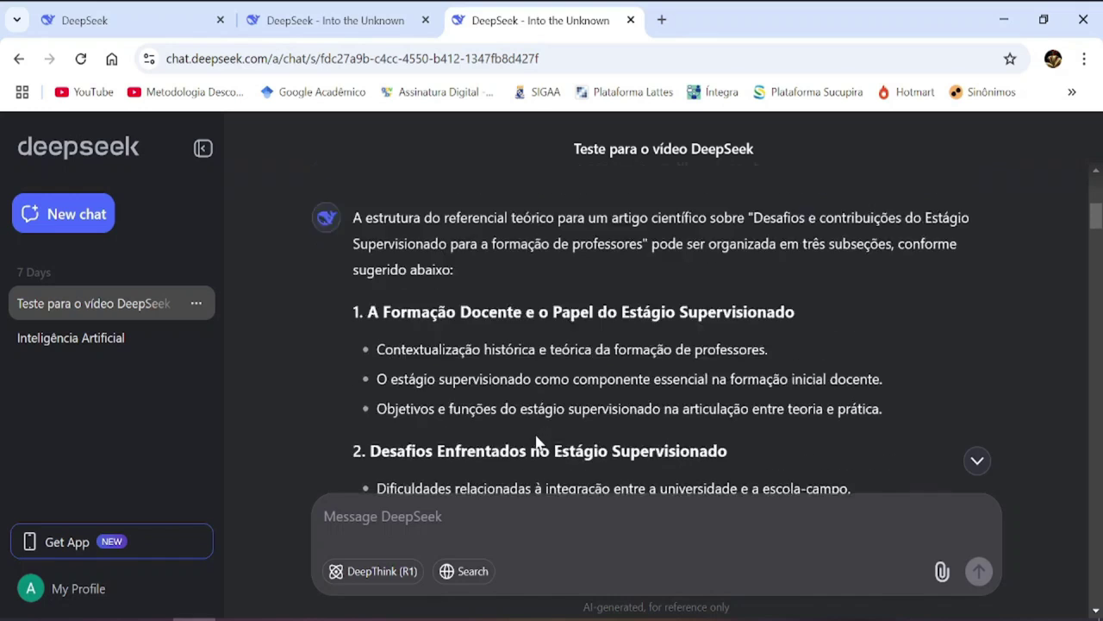
Step: Compare the suggested subsections with the article theme in the prompt, "Desafios e contribuições do Estágio Supervisionado para a formação de professores"
click(534, 345)
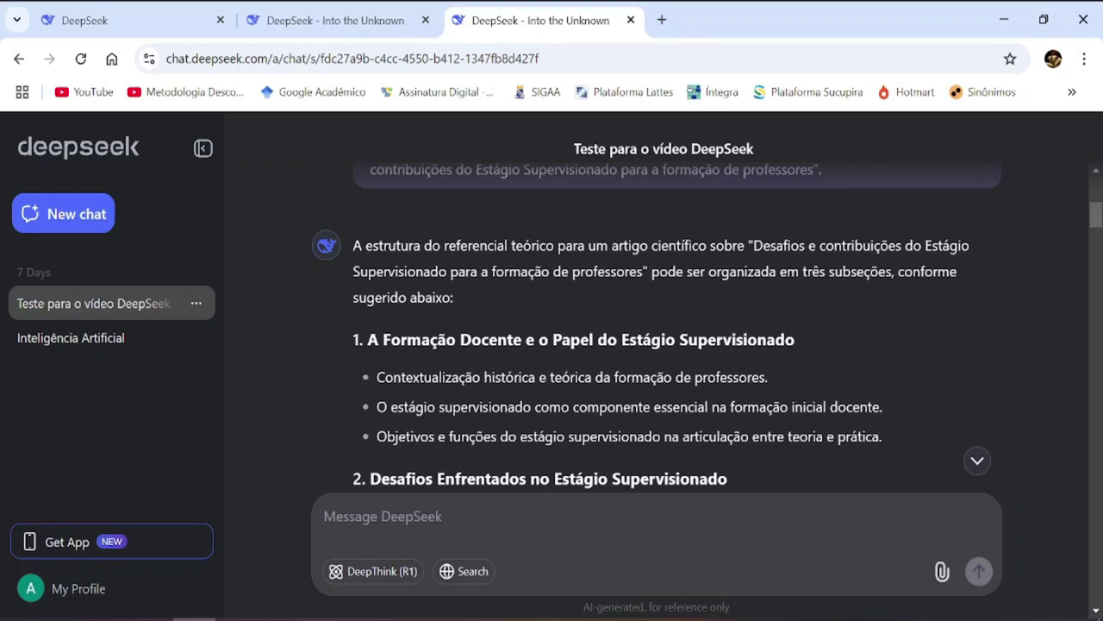
click(824, 264)
scroll(535, 407, down, 1)
click(470, 413)
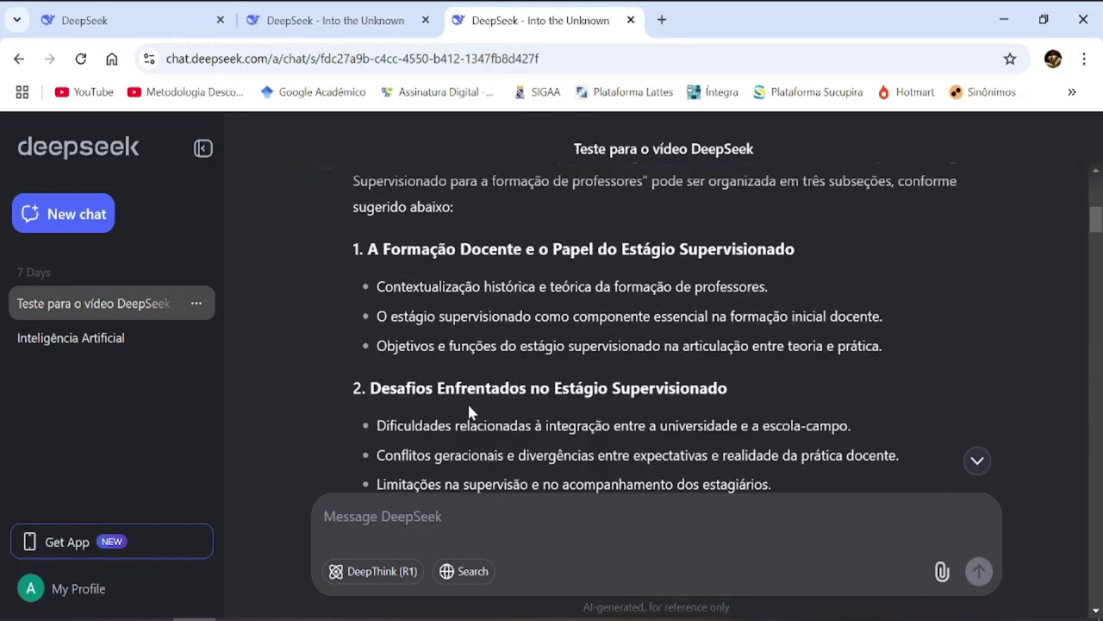
scroll(534, 418, up, 2)
click(783, 345)
scroll(741, 397, down, 4)
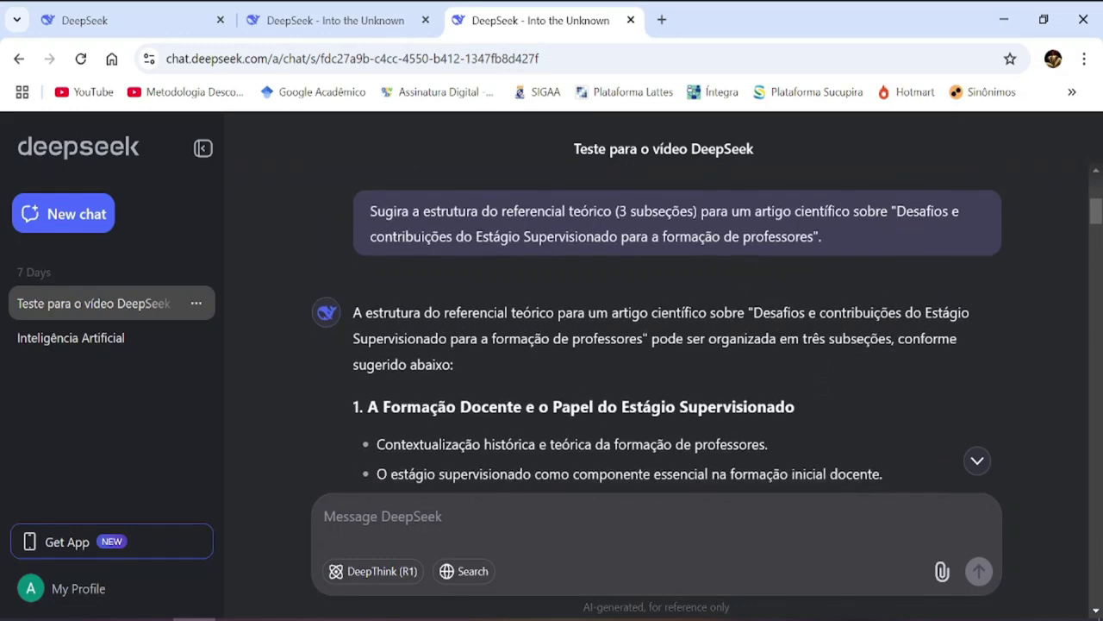
click(528, 354)
scroll(529, 355, up, 3)
click(886, 253)
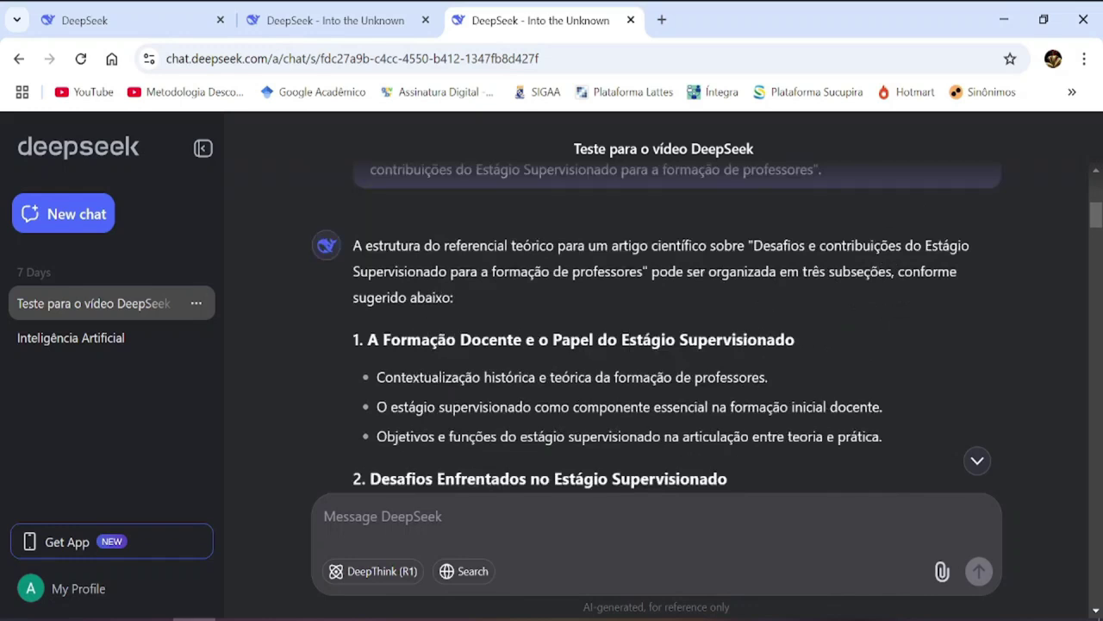
scroll(478, 396, down, 2)
scroll(479, 396, down, 2)
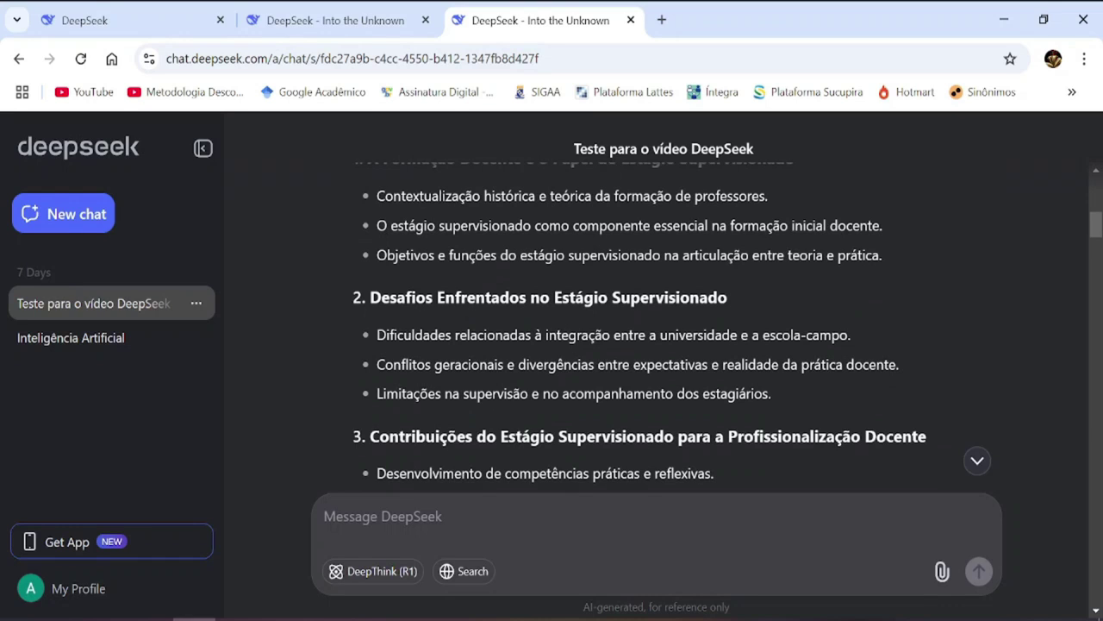
scroll(640, 328, up, 2)
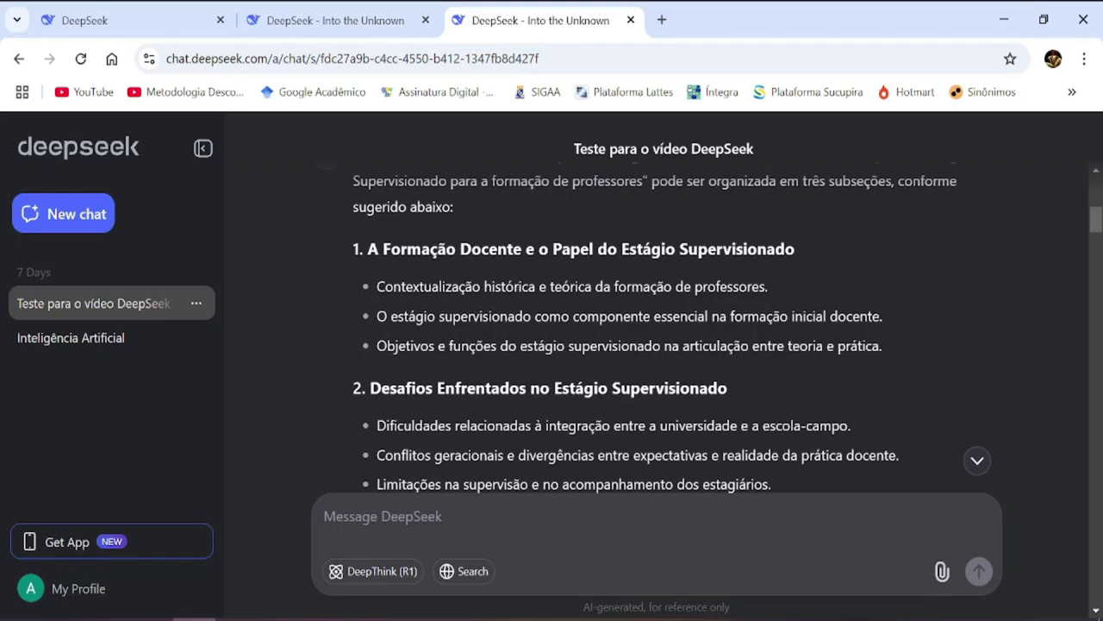
Step: Re-examine the bullet topics under the teacher training, internship challenges and internship contributions subsections
click(746, 252)
key(ctrl)
key(ctrl)
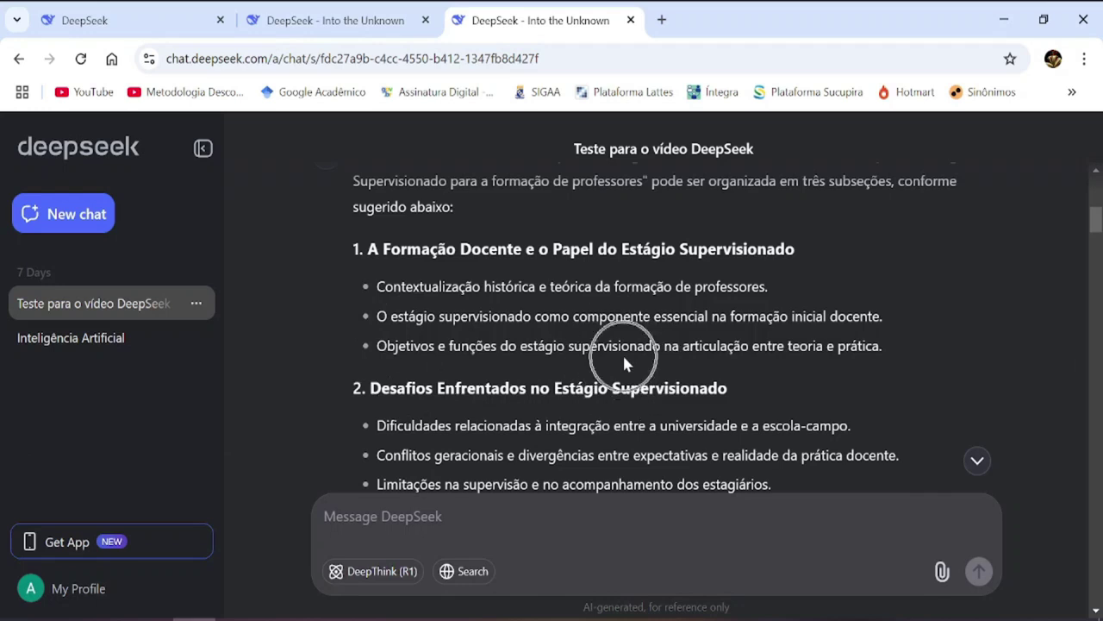
key(ctrl)
key(ctrl)
scroll(655, 328, down, 1)
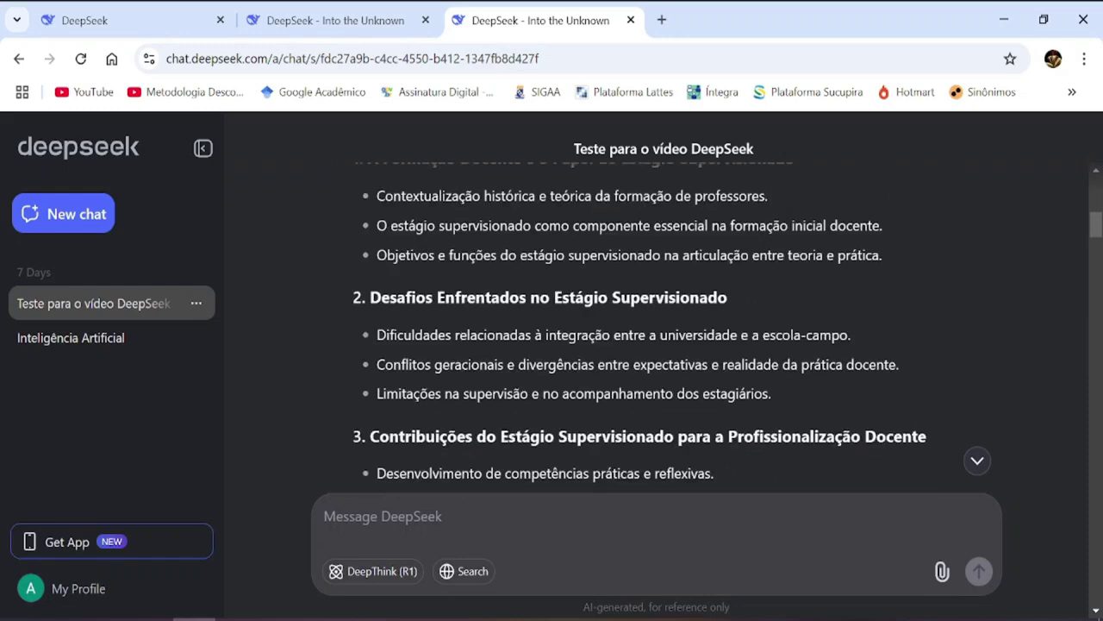
scroll(656, 328, up, 1)
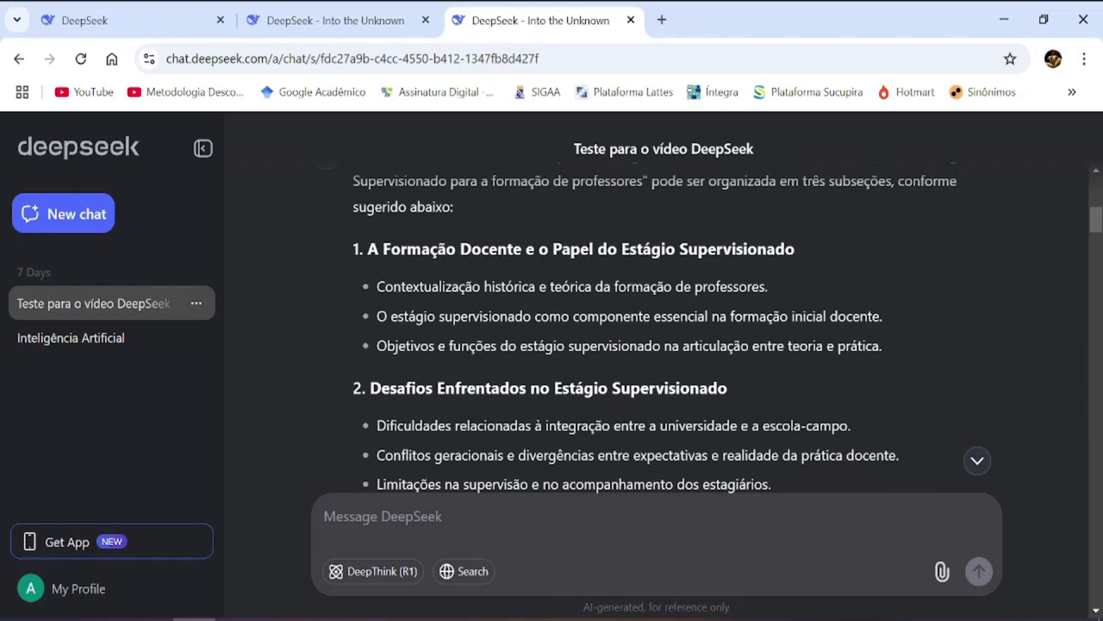
scroll(655, 327, down, 1)
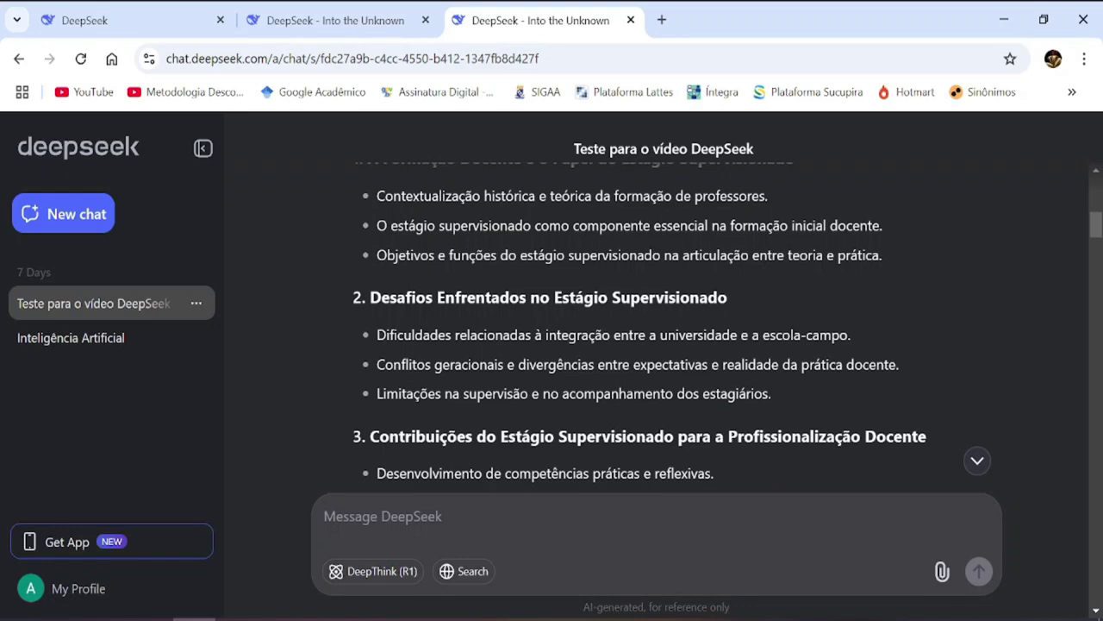
scroll(663, 325, up, 1)
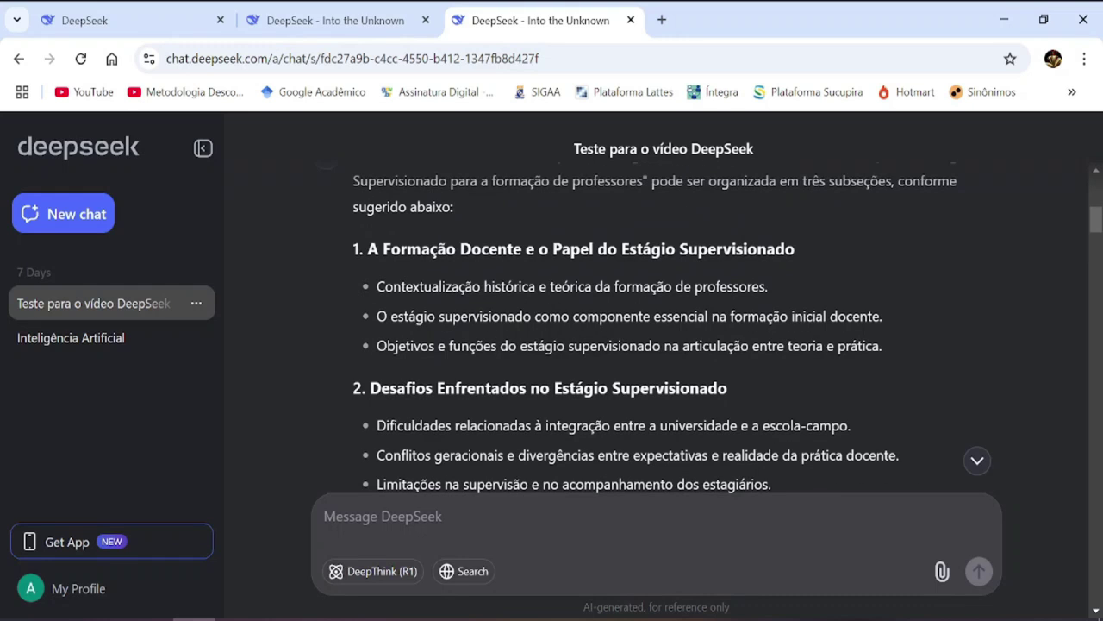
scroll(664, 328, down, 1)
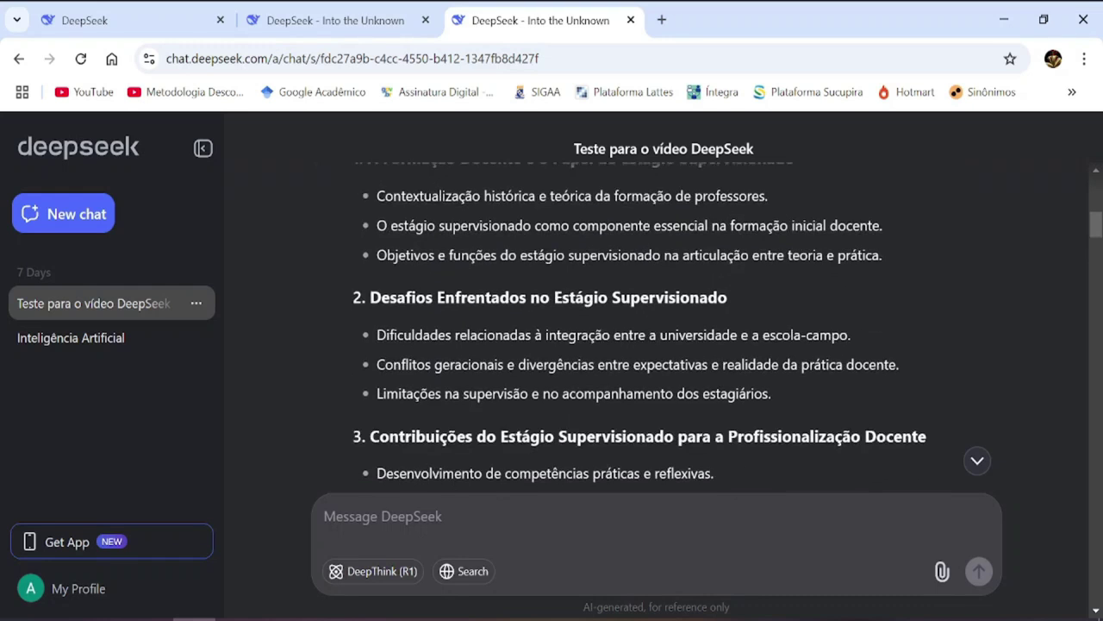
Step: Review the prompt asking for the main works and authors on the supervised internship and the first publications in its reply
scroll(538, 350, down, 4)
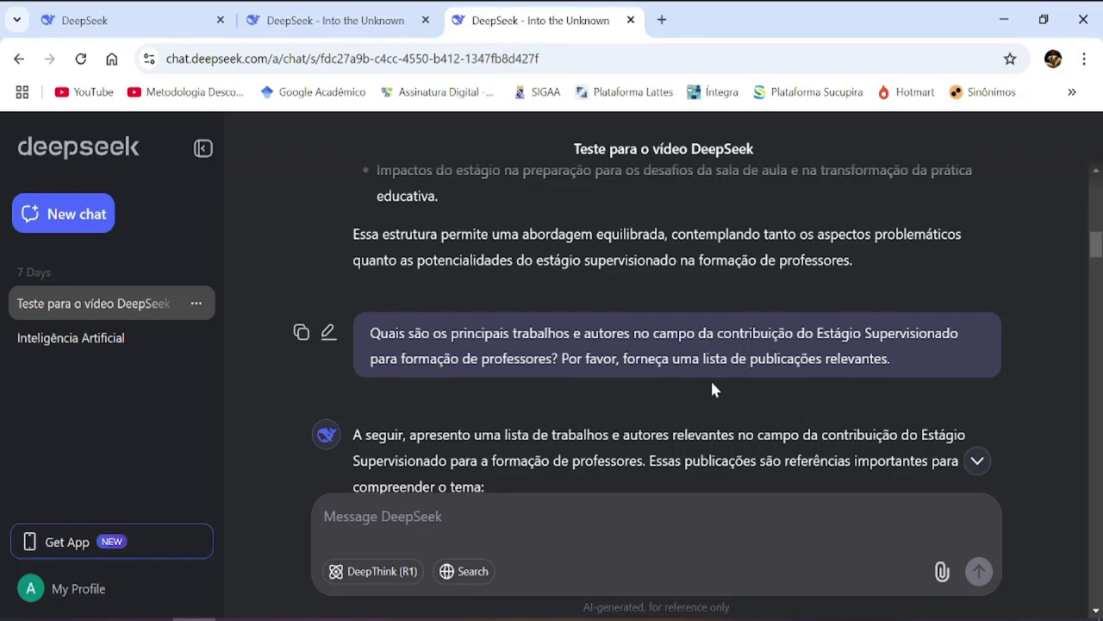
scroll(712, 387, down, 1)
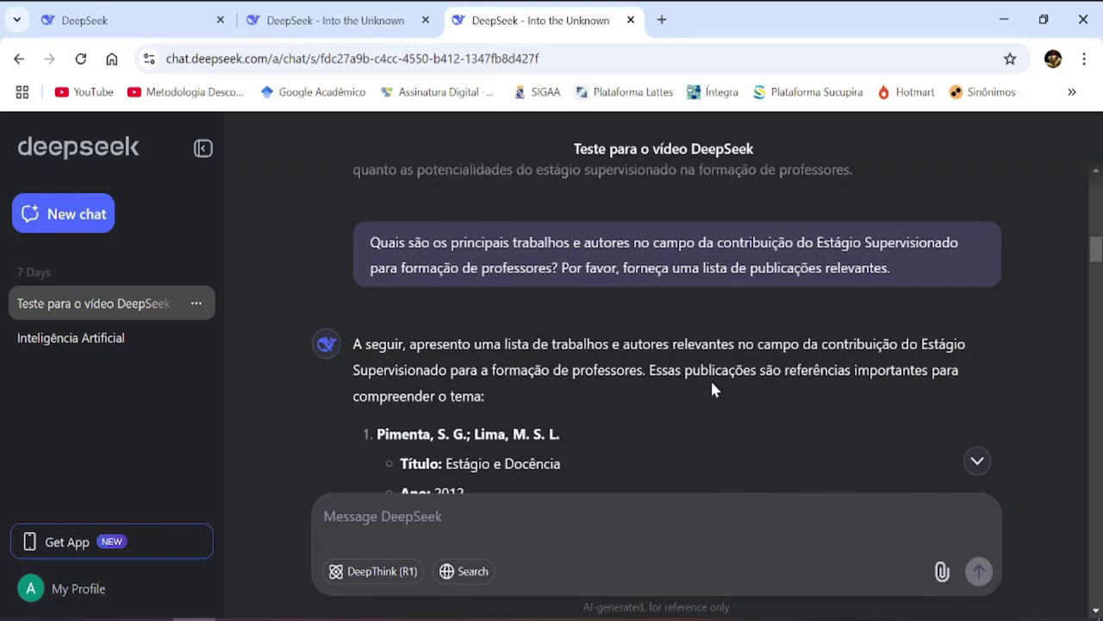
scroll(712, 390, down, 1)
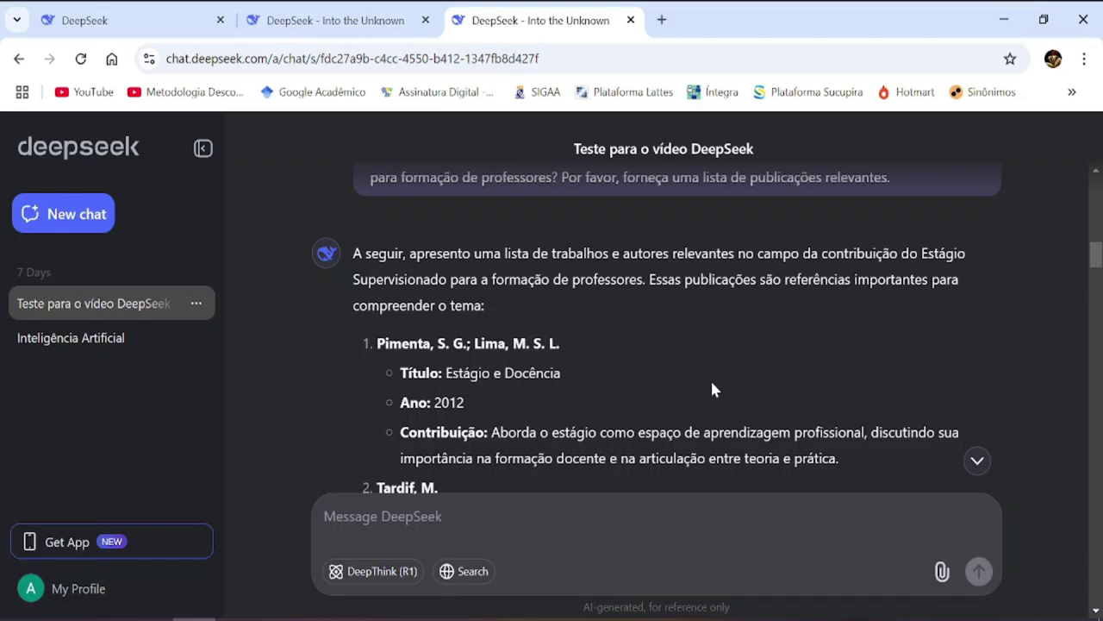
scroll(711, 383, down, 1)
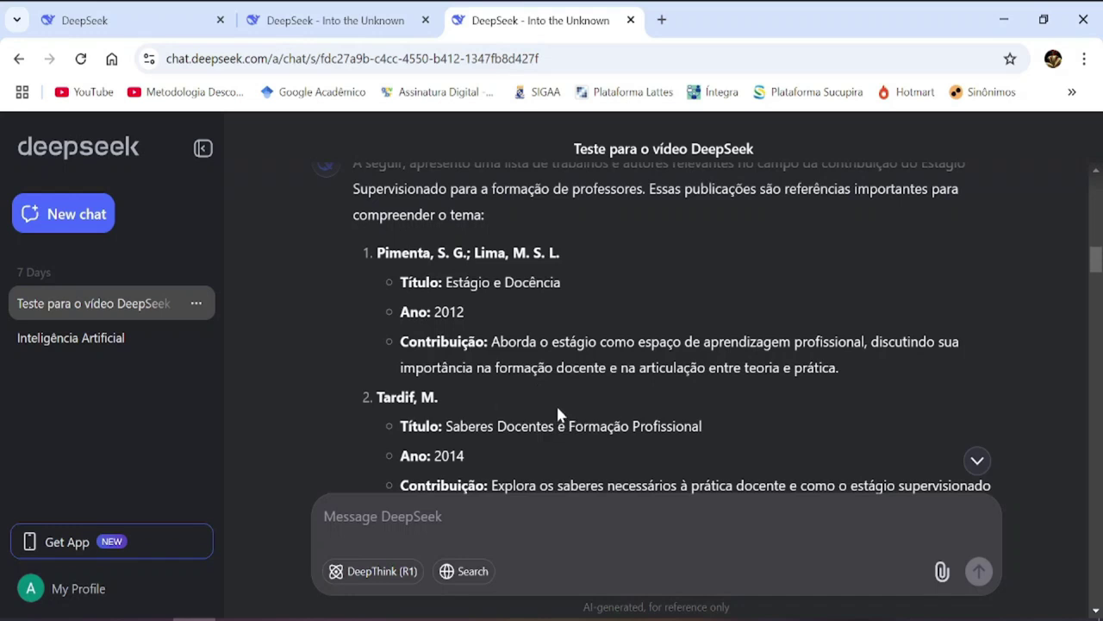
scroll(558, 415, down, 1)
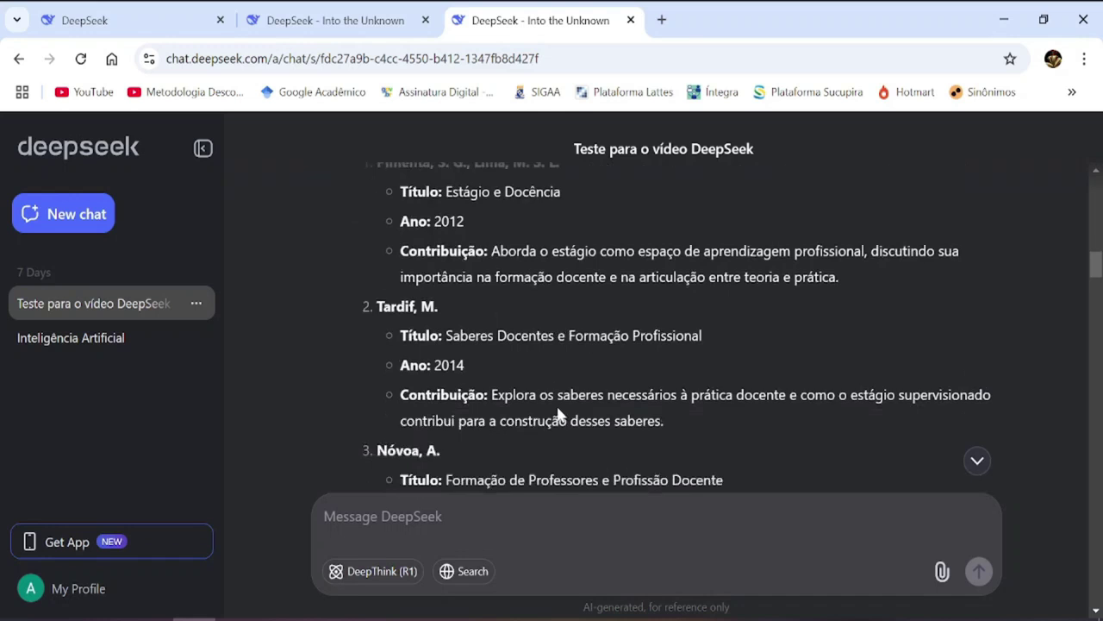
Step: Find the prompt requesting links to scientific articles from the last 5 years on internship challenges and view the articles in its reply
scroll(557, 414, down, 5)
scroll(556, 403, down, 3)
scroll(558, 412, down, 3)
scroll(558, 412, down, 5)
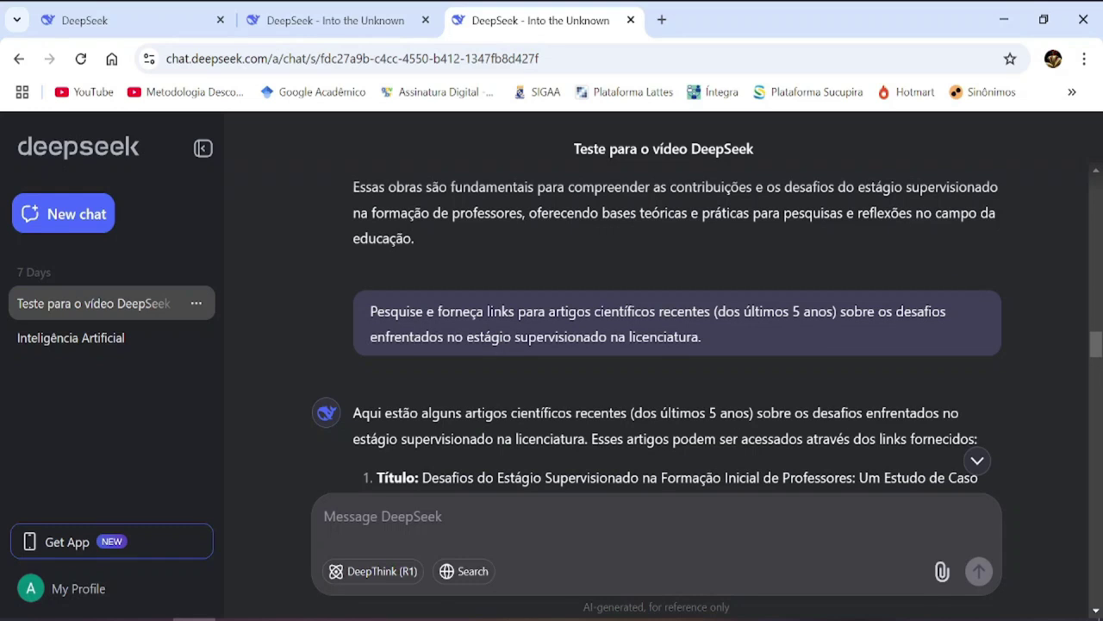
mouse_move(394, 308)
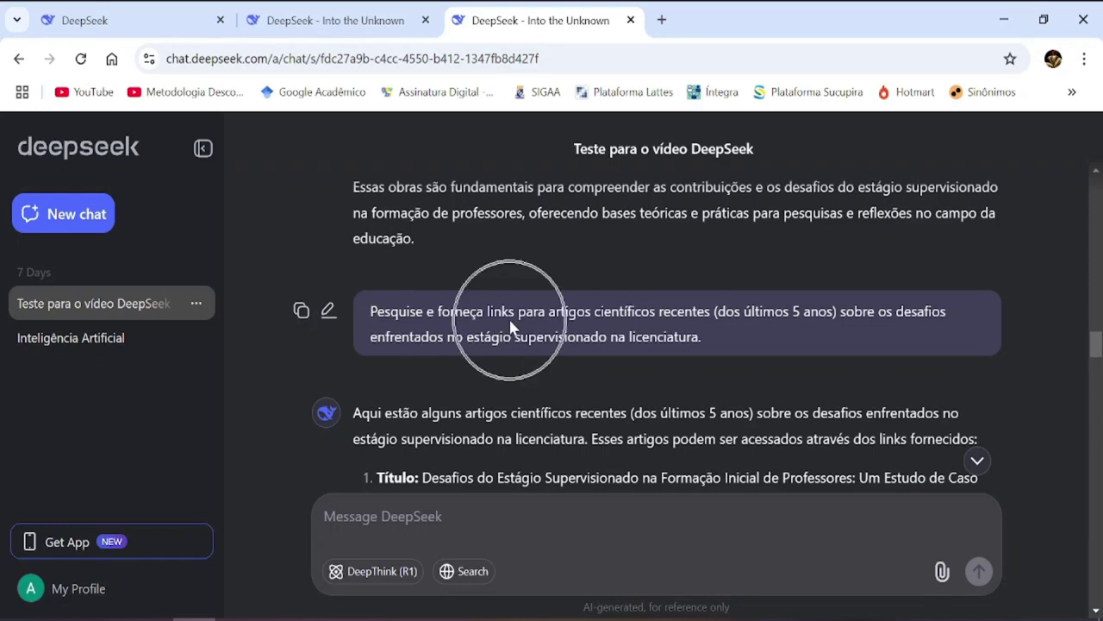
click(667, 322)
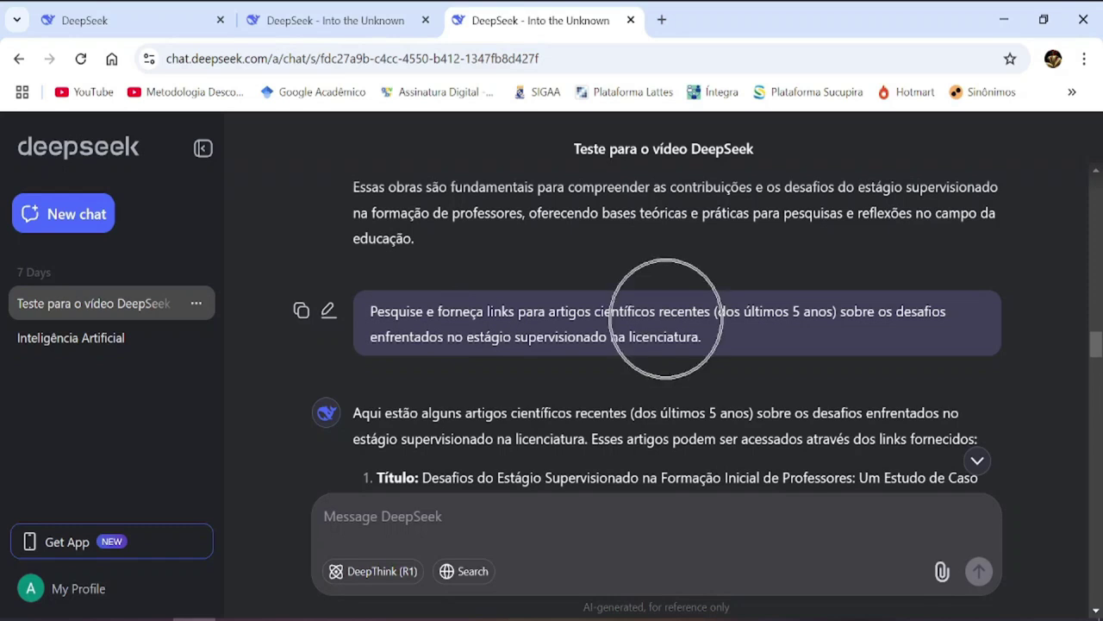
click(787, 327)
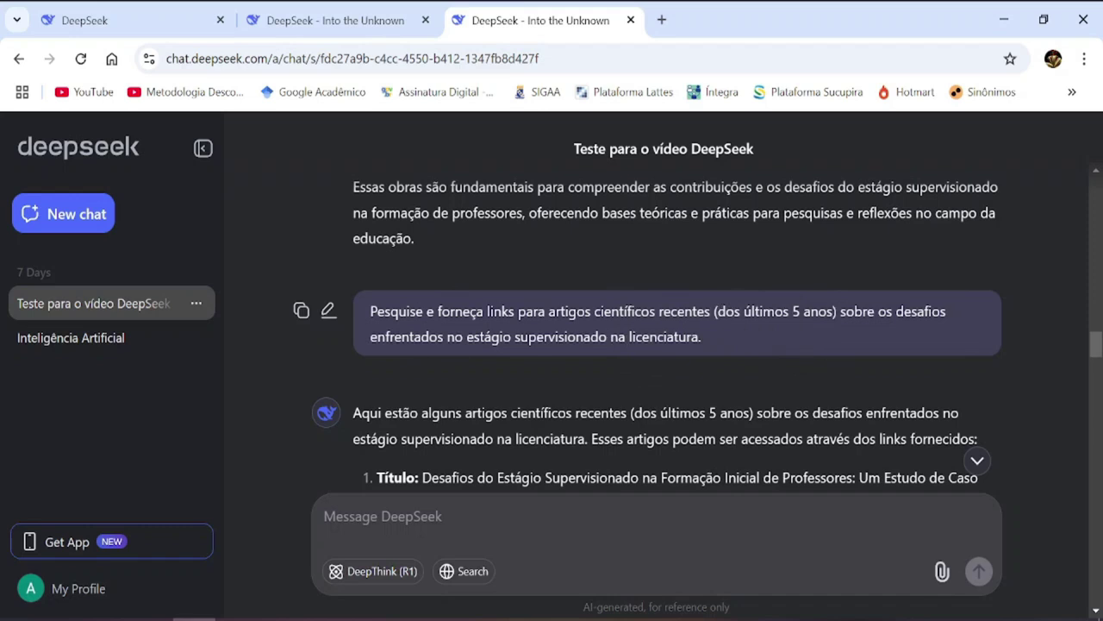
click(634, 349)
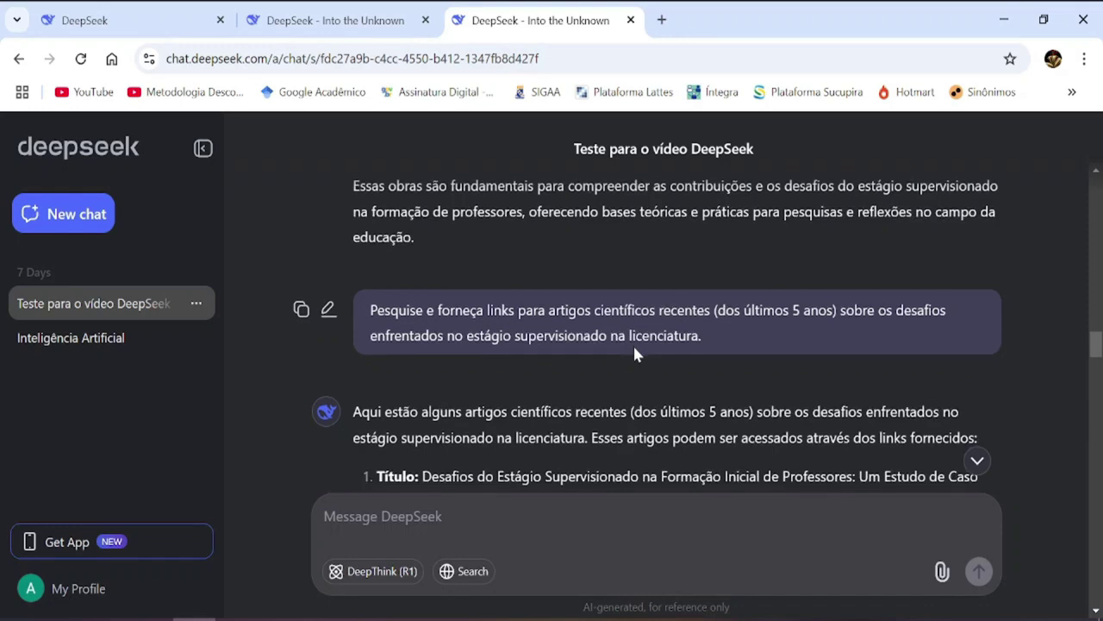
scroll(634, 349, down, 3)
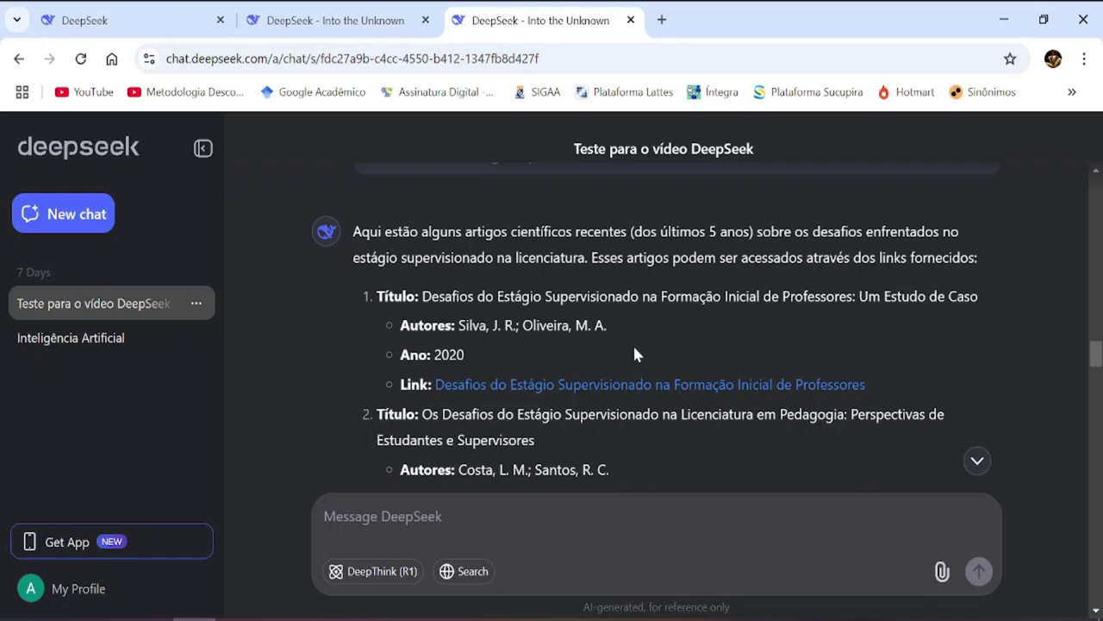
Step: Examine the titles, authors, years and links of the first two articles listed on supervised internship challenges
scroll(635, 353, down, 1)
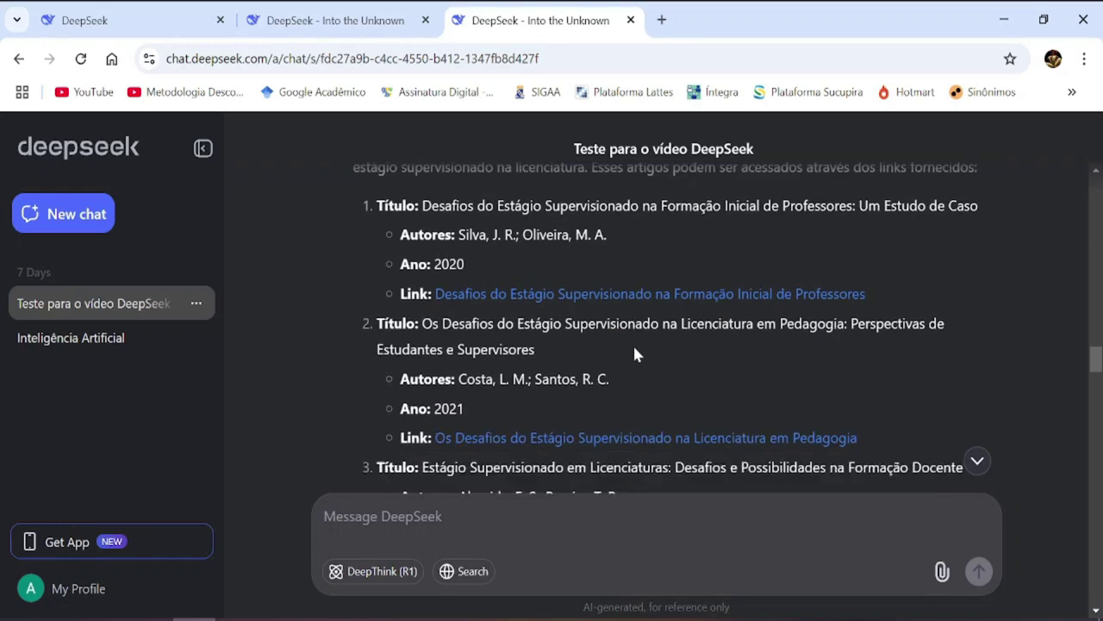
scroll(634, 353, up, 1)
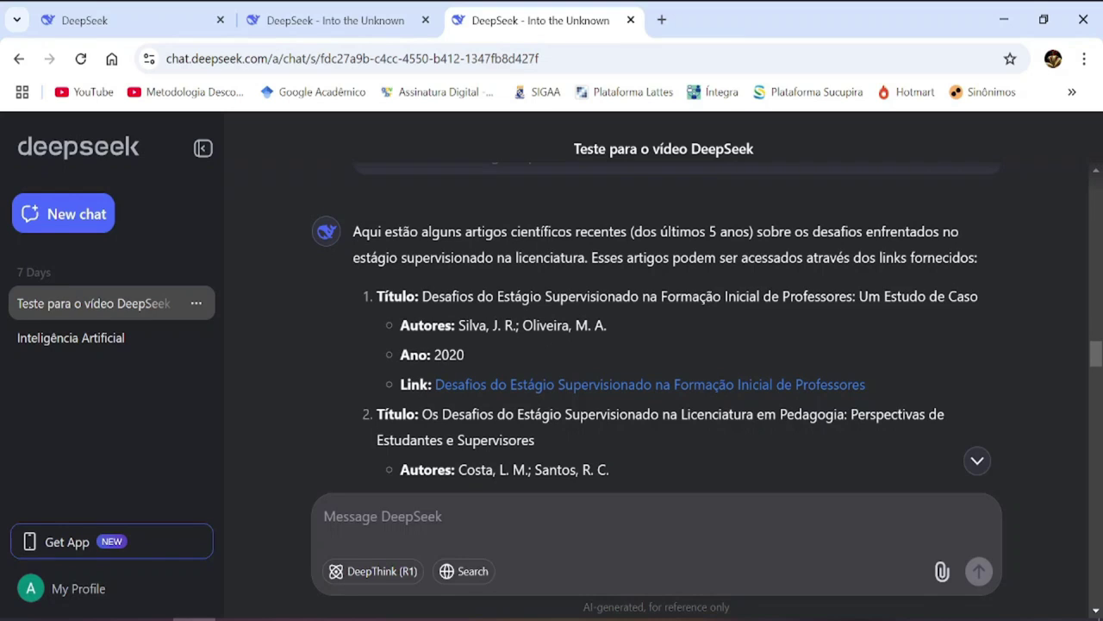
click(561, 325)
scroll(601, 423, down, 2)
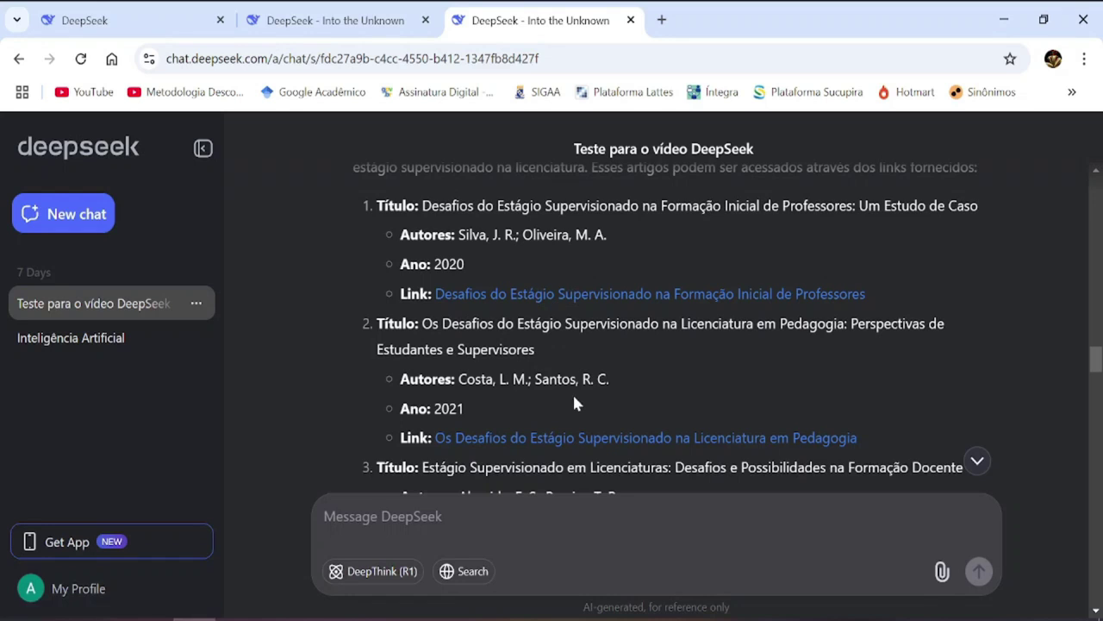
scroll(576, 404, up, 1)
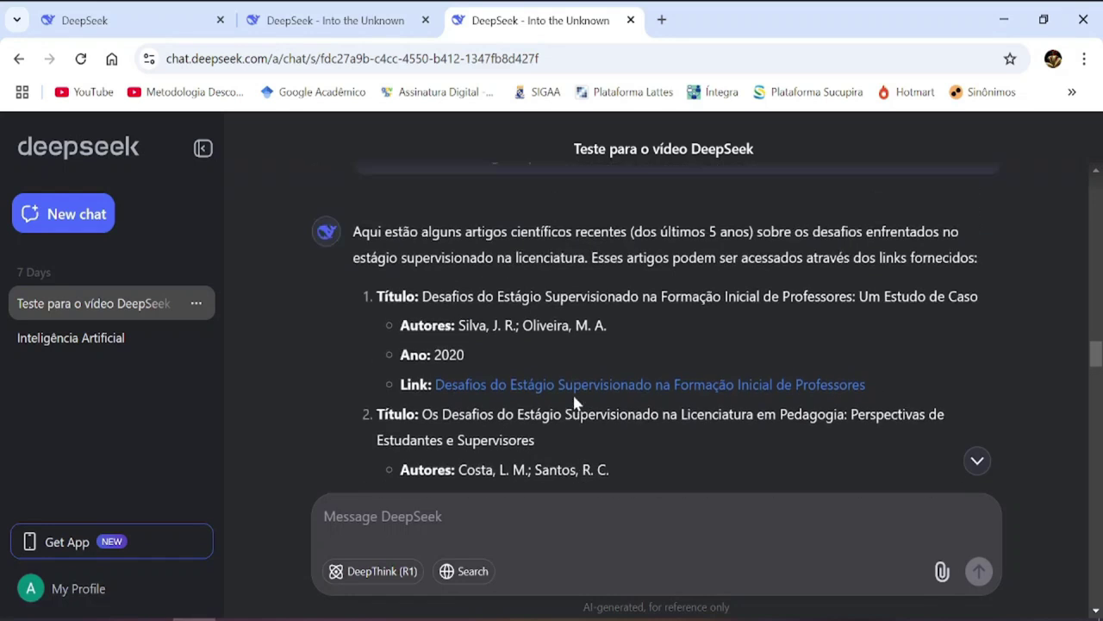
scroll(575, 402, down, 1)
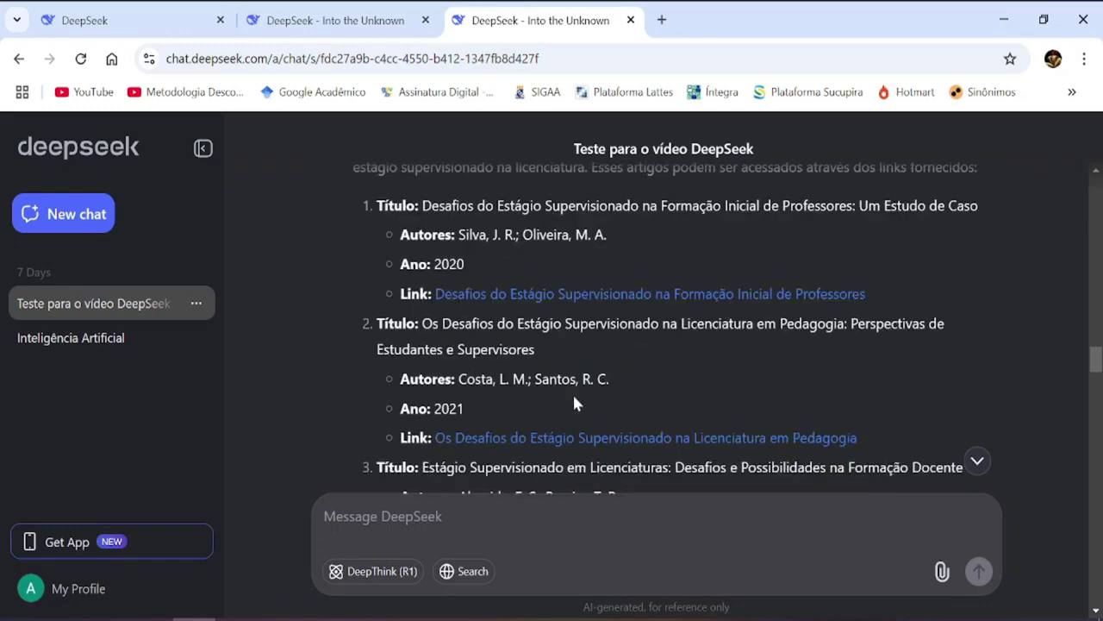
scroll(575, 398, up, 1)
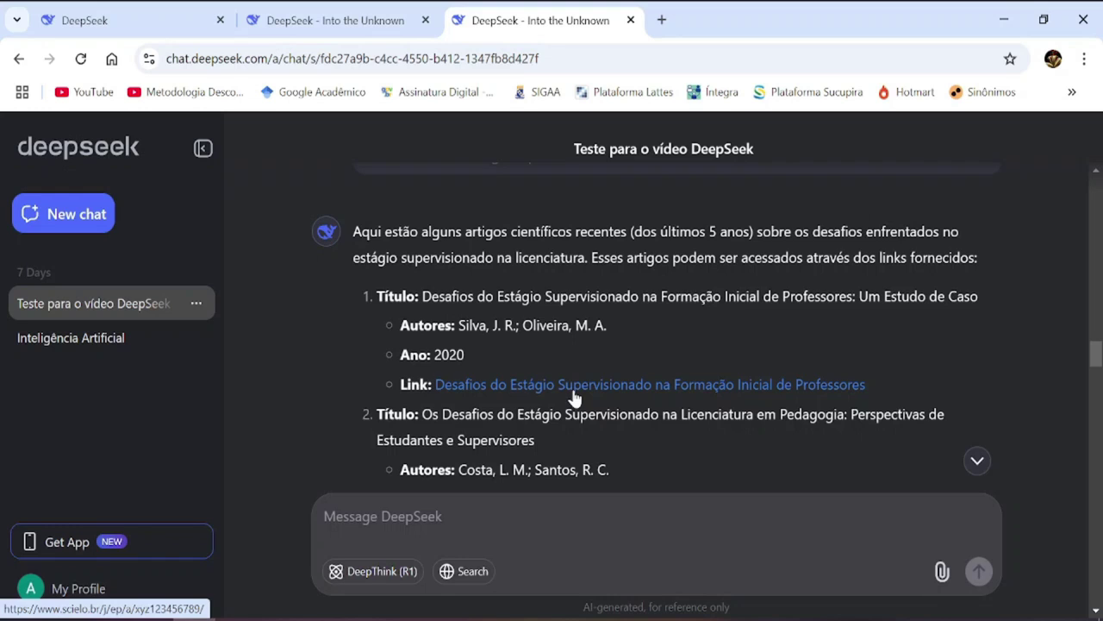
click(601, 308)
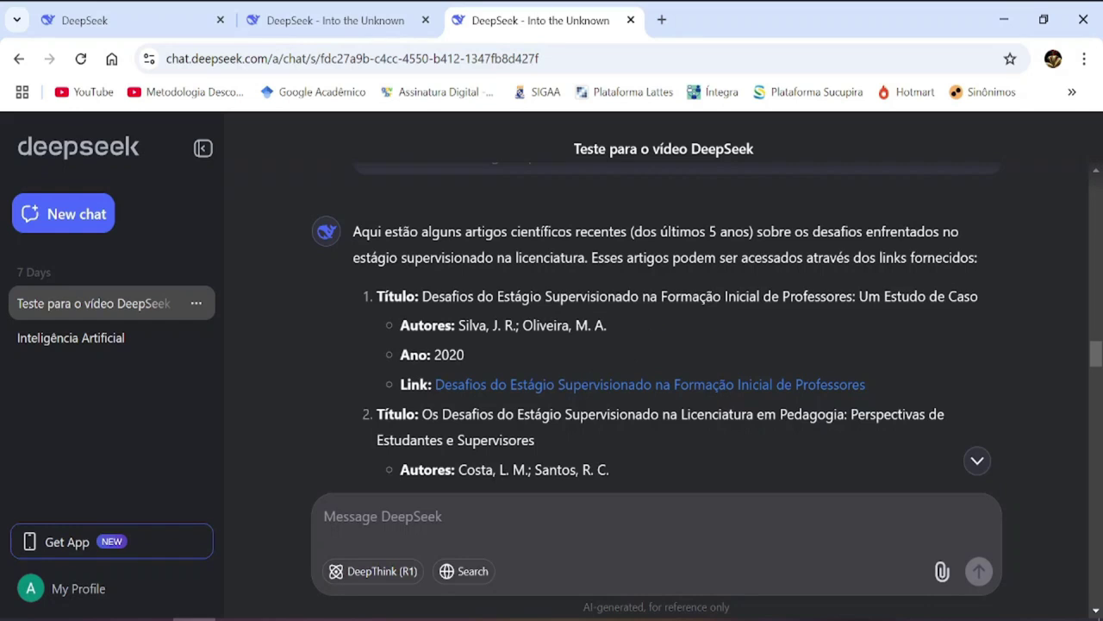
Step: Look through the rest of the article list, from the third entry onward, including the links for science and mathematics teacher training
scroll(655, 322, down, 1)
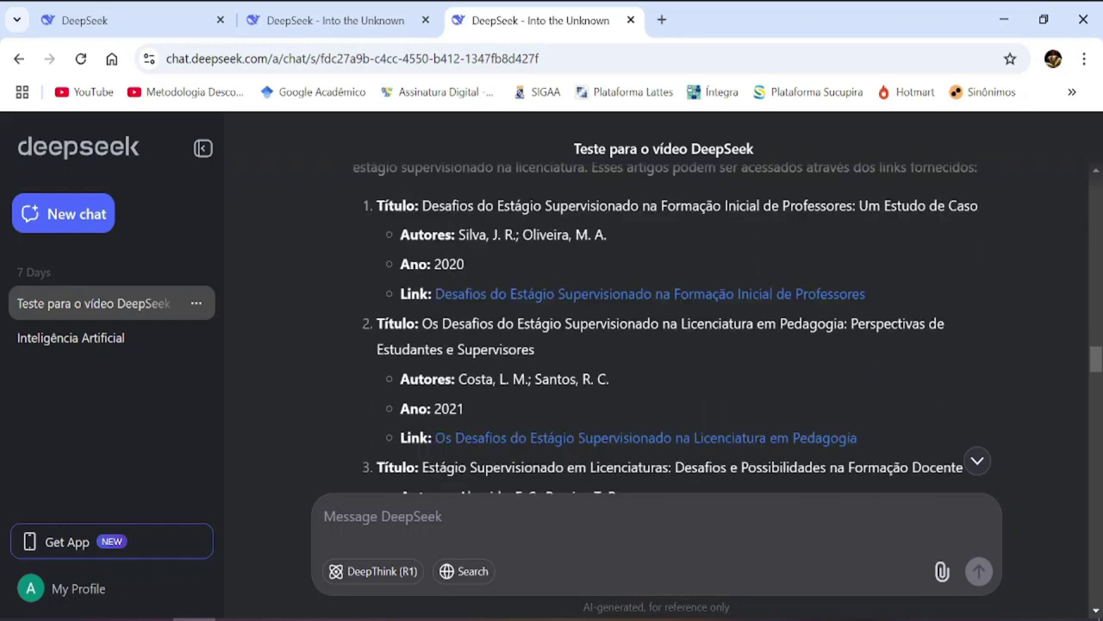
scroll(601, 327, down, 1)
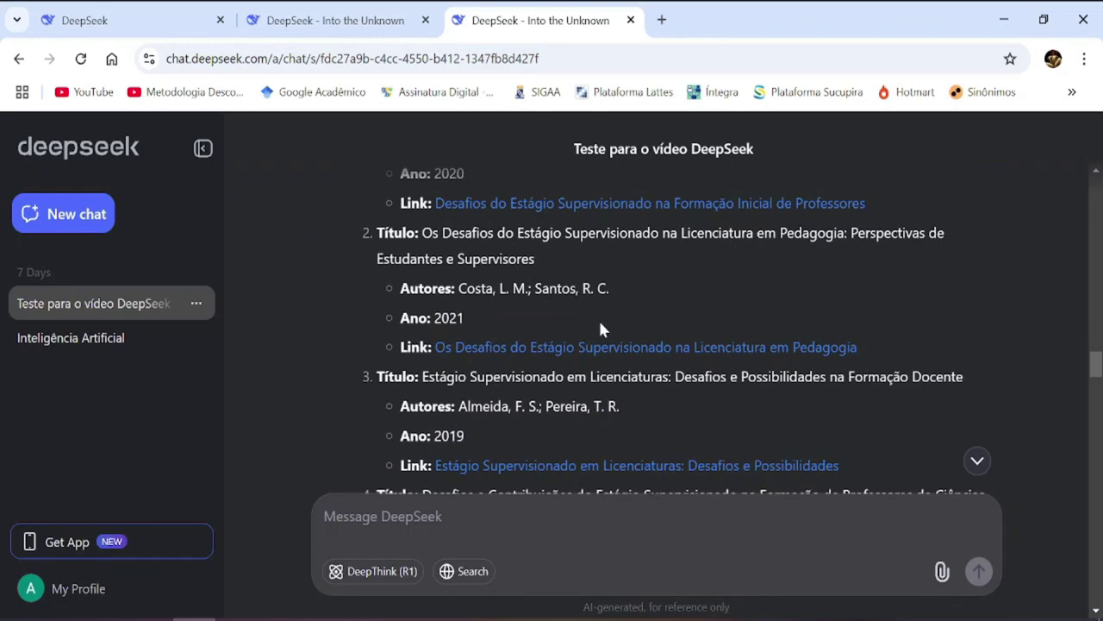
scroll(600, 328, down, 1)
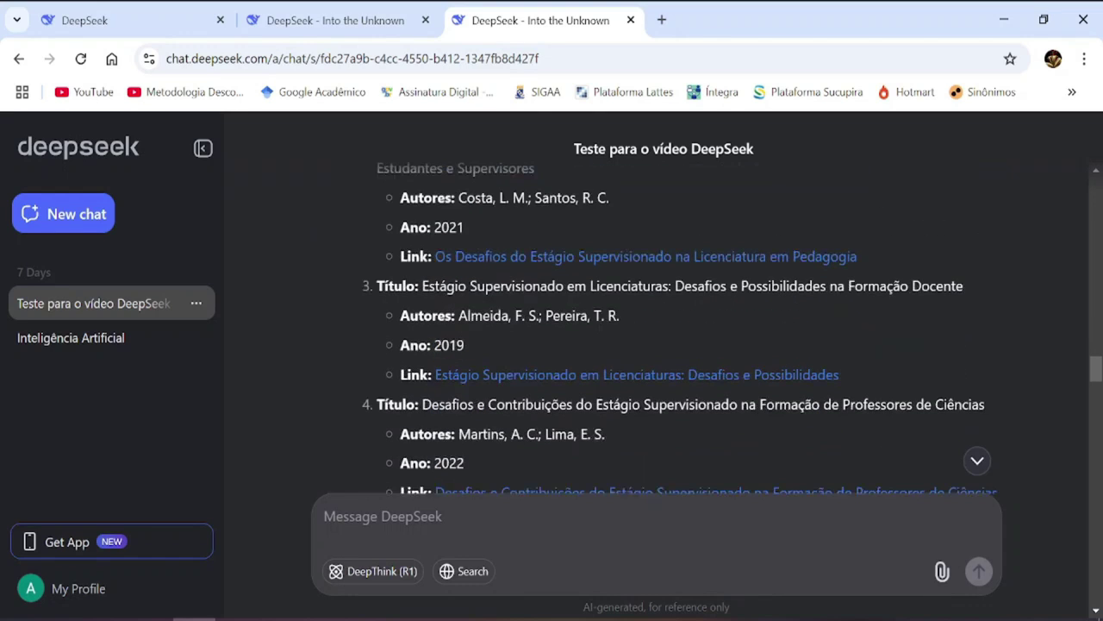
scroll(577, 345, down, 2)
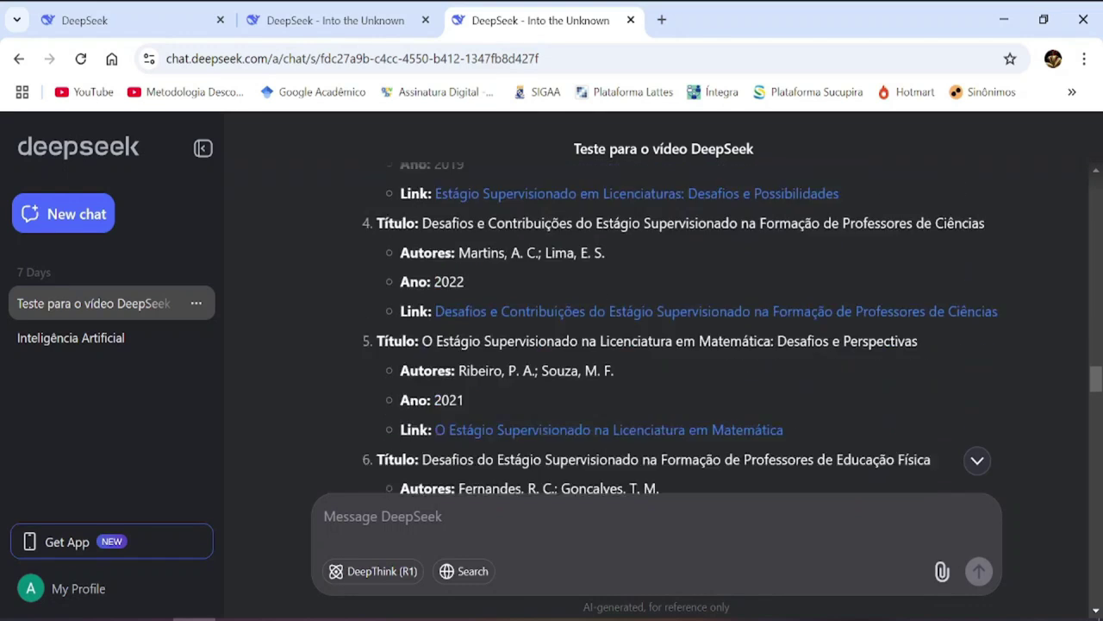
scroll(575, 349, down, 1)
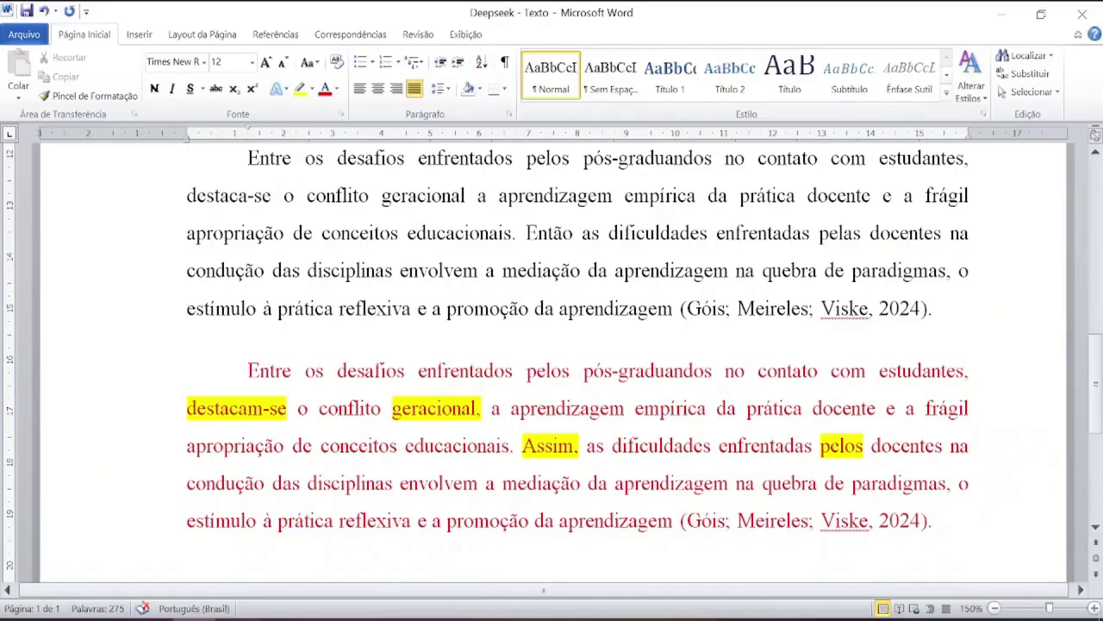
Step: Switch to the Word document "Deepseek - Texto" and examine the author citations in the supervised internship paragraphs
scroll(578, 362, up, 5)
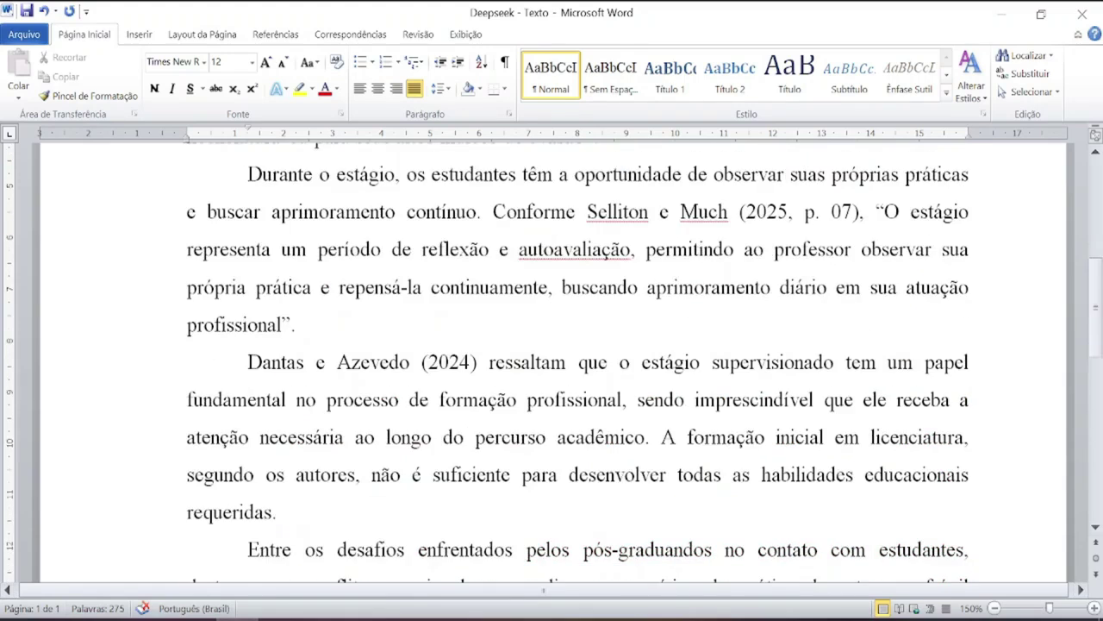
scroll(577, 362, up, 1)
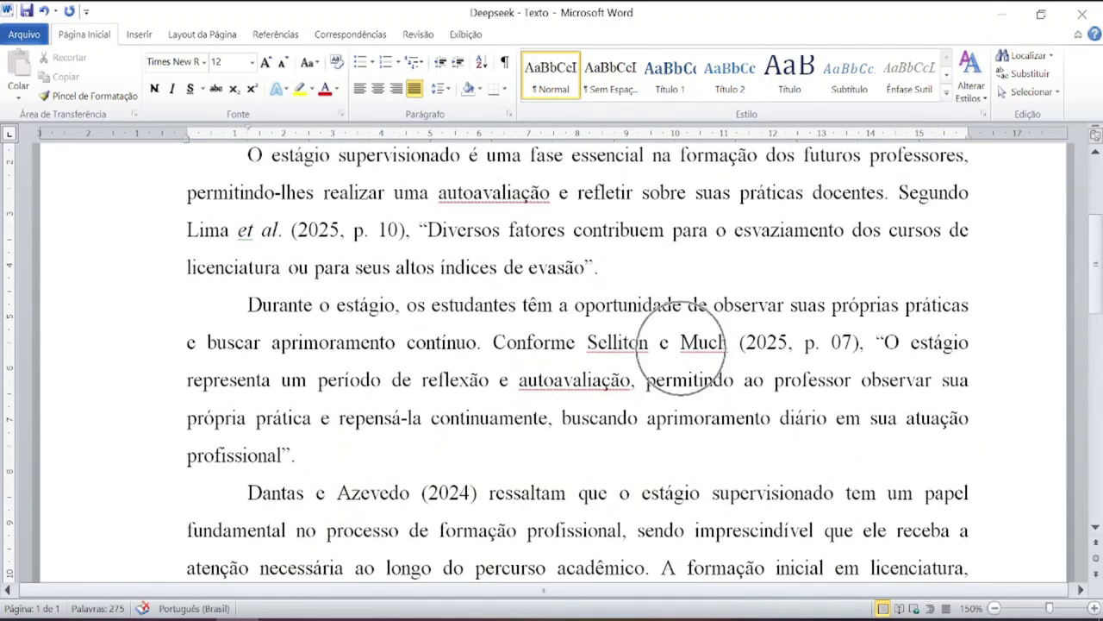
scroll(681, 348, down, 2)
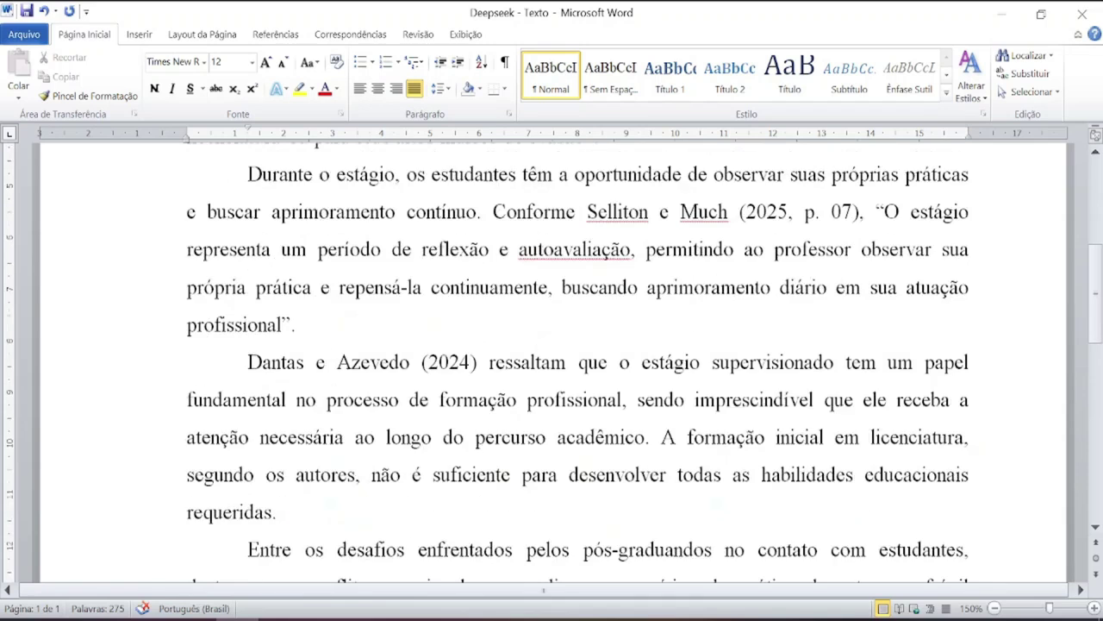
click(381, 361)
scroll(381, 361, up, 2)
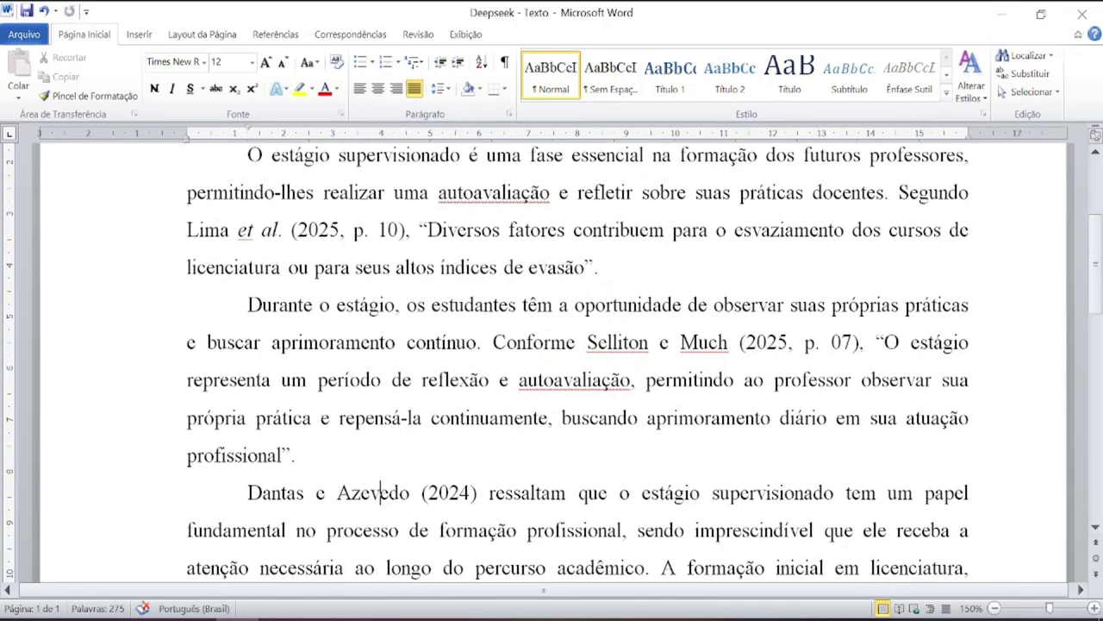
scroll(381, 360, up, 1)
scroll(551, 360, down, 2)
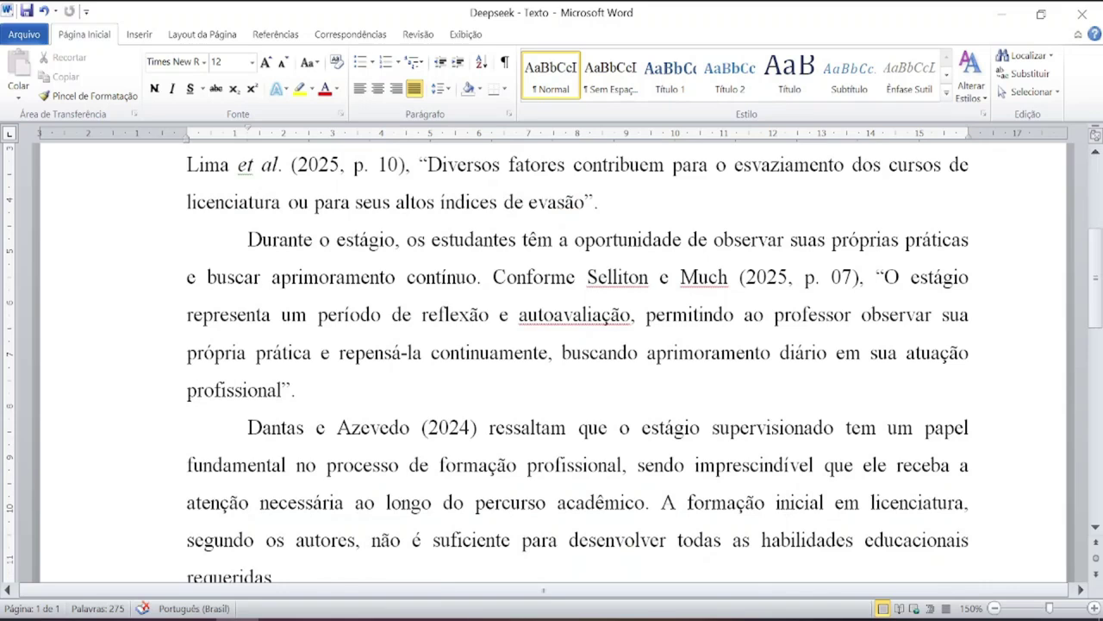
scroll(381, 427, down, 1)
scroll(381, 427, up, 1)
scroll(381, 426, up, 1)
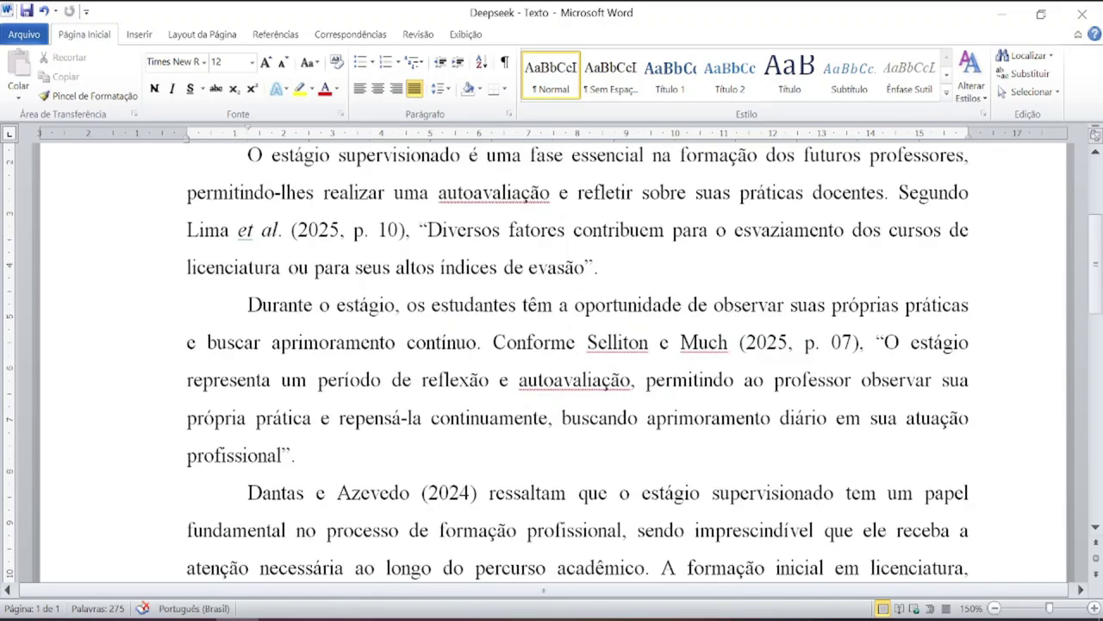
Step: Re-read the section from the "O estágio supervisionado" paragraph to the one starting "Entre os desafios enfrentados", checking how sources are cited
scroll(339, 306, up, 1)
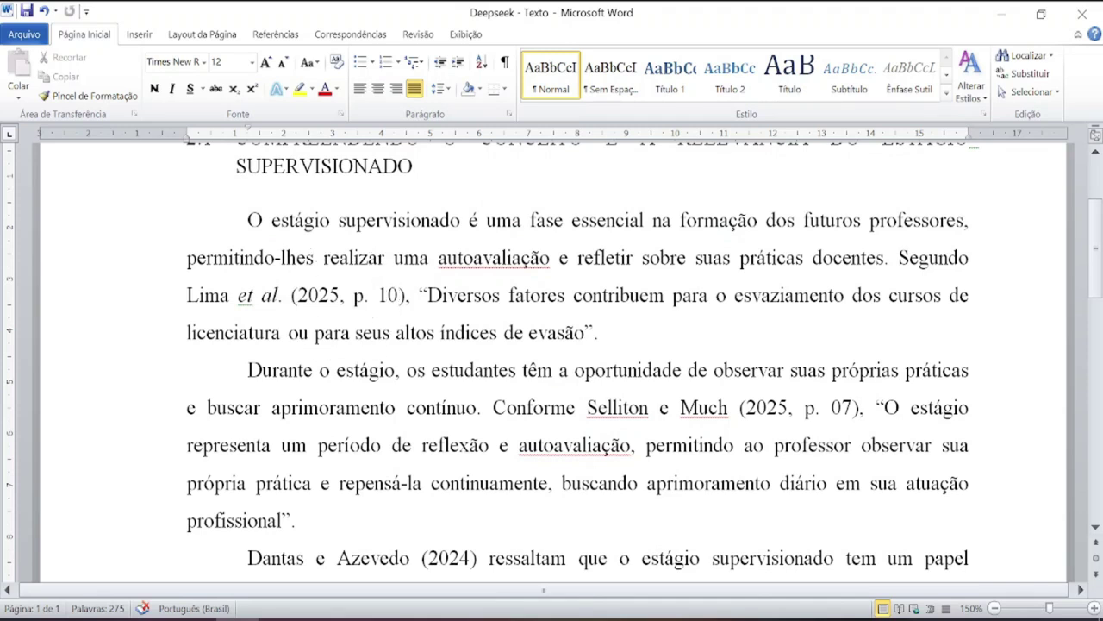
key(ctrl)
scroll(554, 360, down, 1)
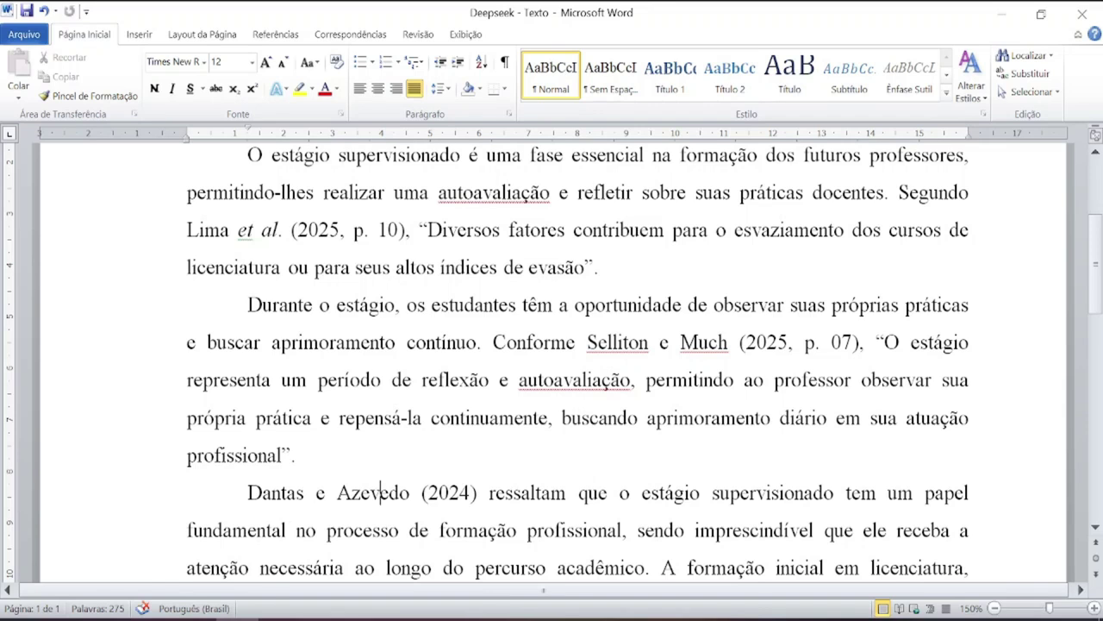
scroll(552, 362, down, 3)
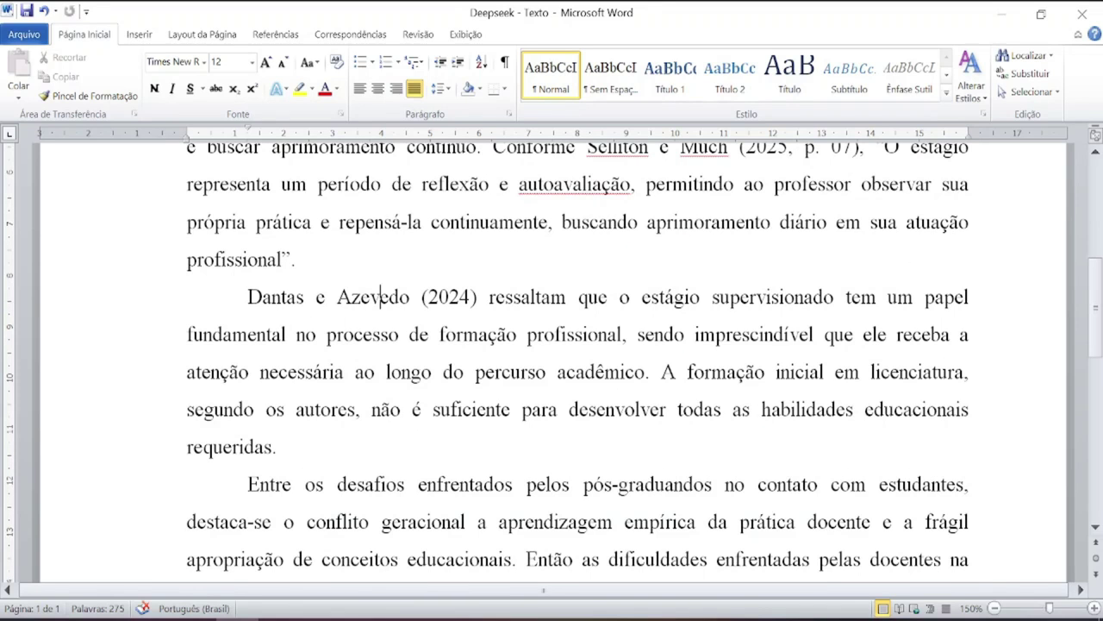
scroll(552, 362, up, 2)
scroll(552, 362, up, 2)
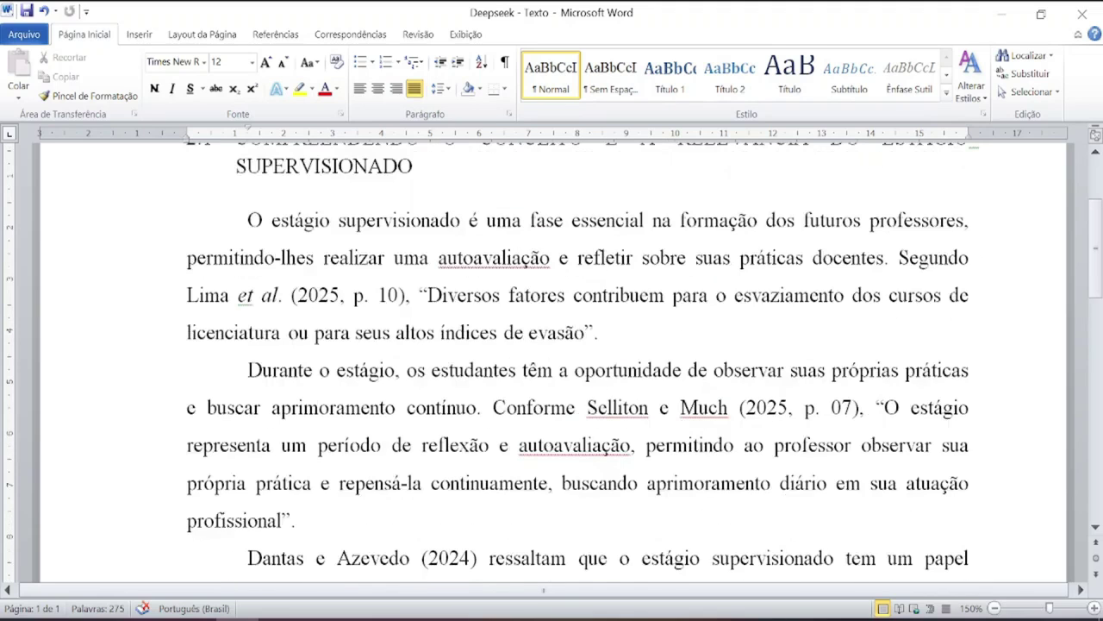
scroll(551, 362, down, 1)
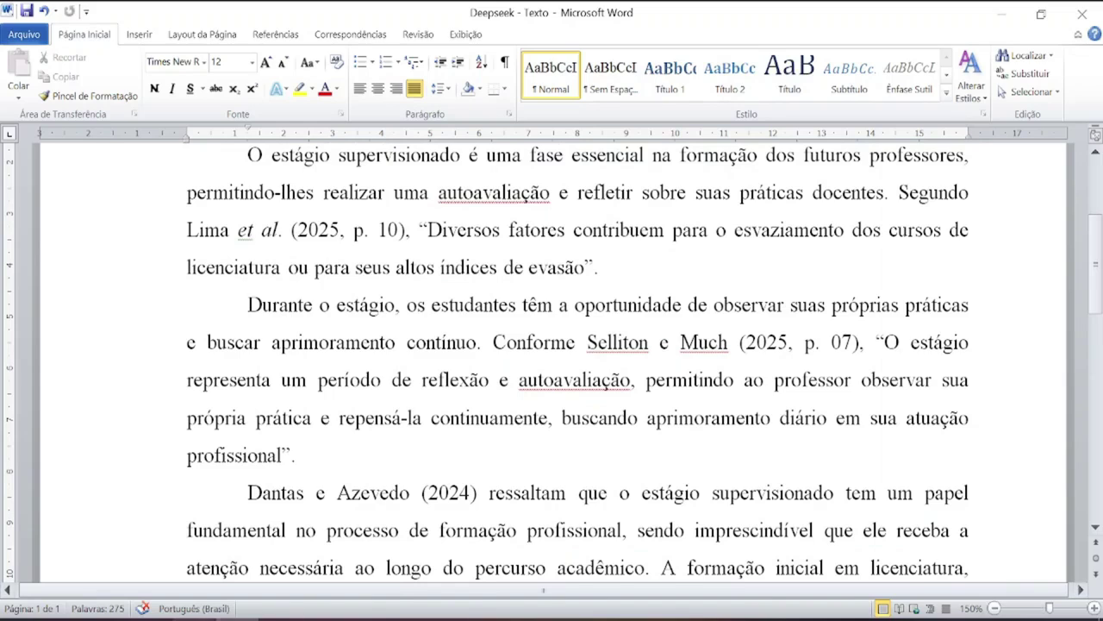
Step: Switch back to DeepSeek and find the prompt asking for a summary of an English scientific article, sent with Texto 2.pdf
key(alt+Tab)
scroll(621, 413, down, 4)
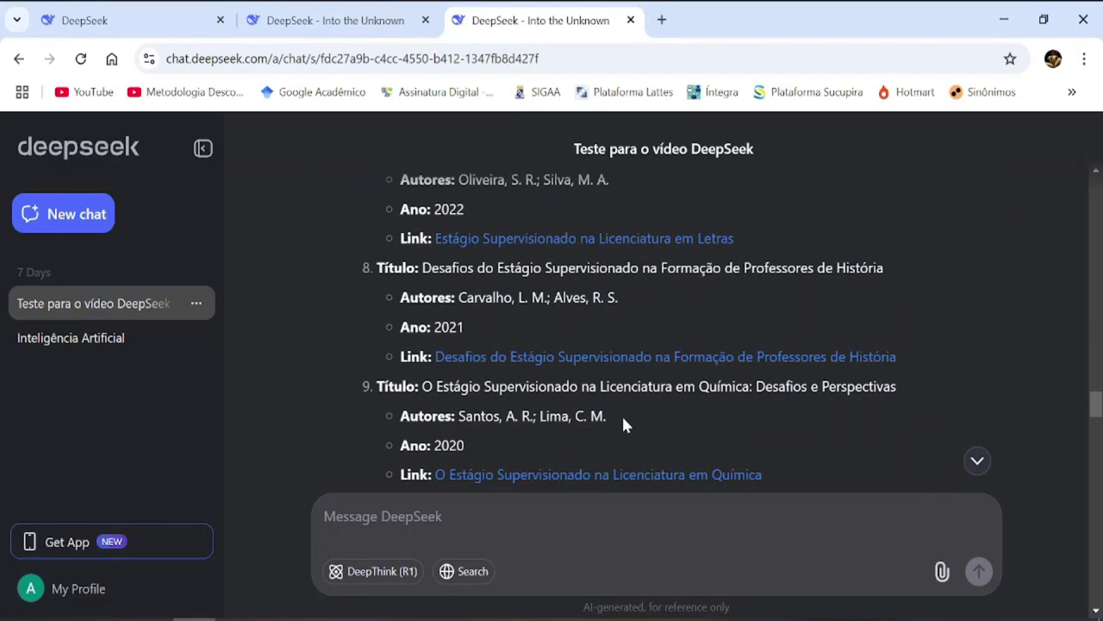
scroll(624, 424, down, 4)
scroll(624, 424, down, 2)
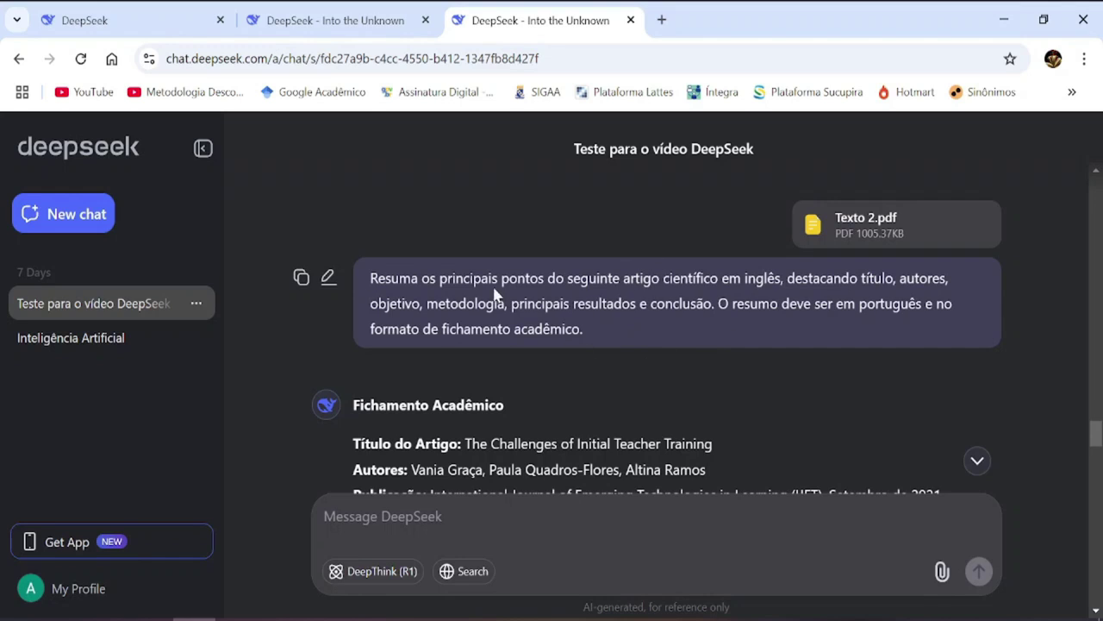
Step: Review the elements the summary prompt requests, its Portuguese "fichamento acadêmico" format, the file upload option and the attached Texto 2.pdf
click(763, 296)
click(849, 295)
click(462, 305)
click(580, 314)
click(875, 312)
click(536, 336)
click(403, 515)
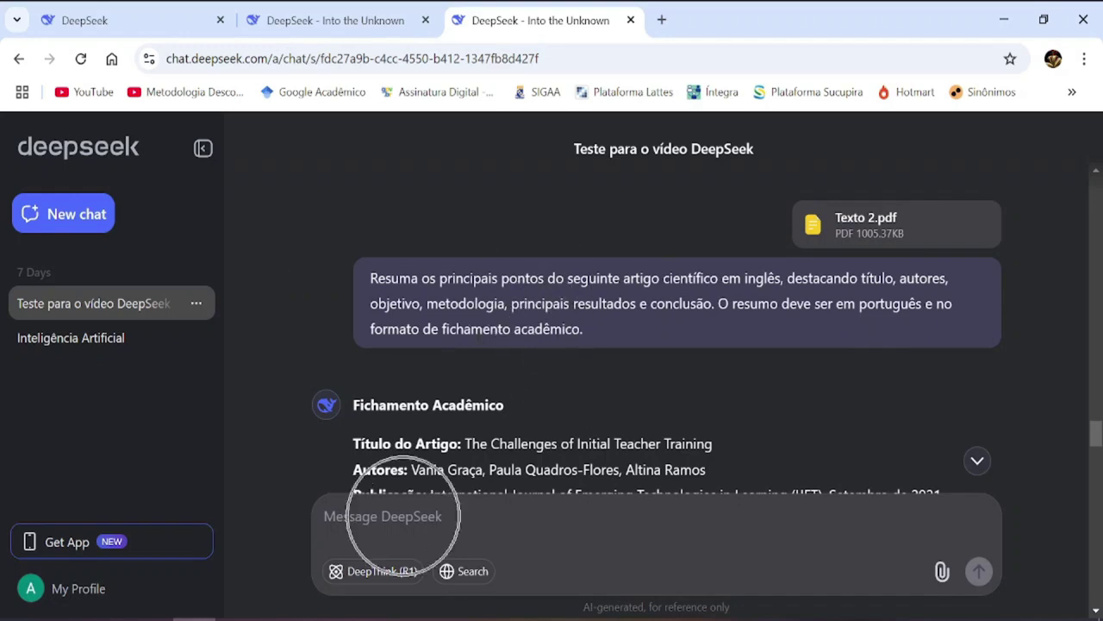
click(942, 571)
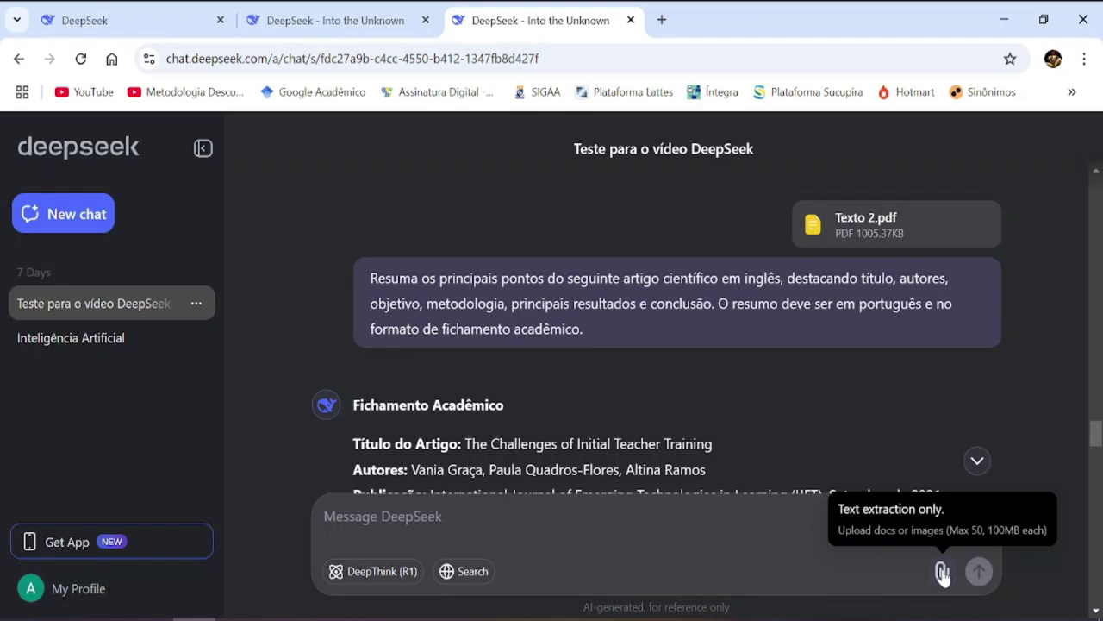
click(851, 226)
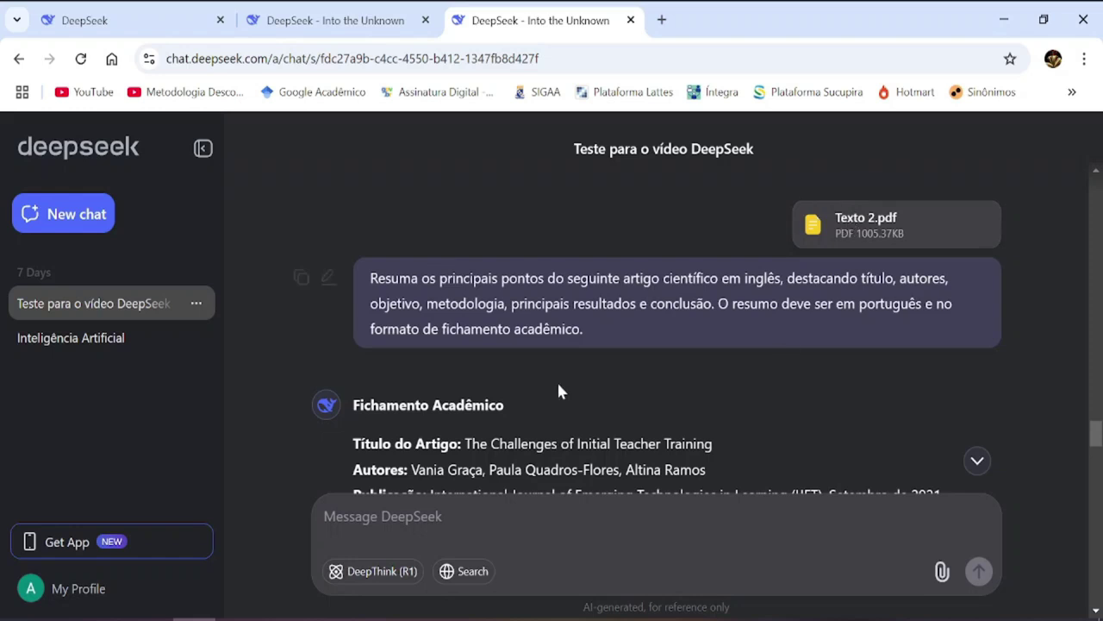
Step: Read through the "Fichamento Acadêmico" reply, covering the article data, Objetivo, Metodologia, Principais Resultados, Conclusão and Palavras-chave
scroll(556, 379, down, 3)
scroll(558, 391, down, 2)
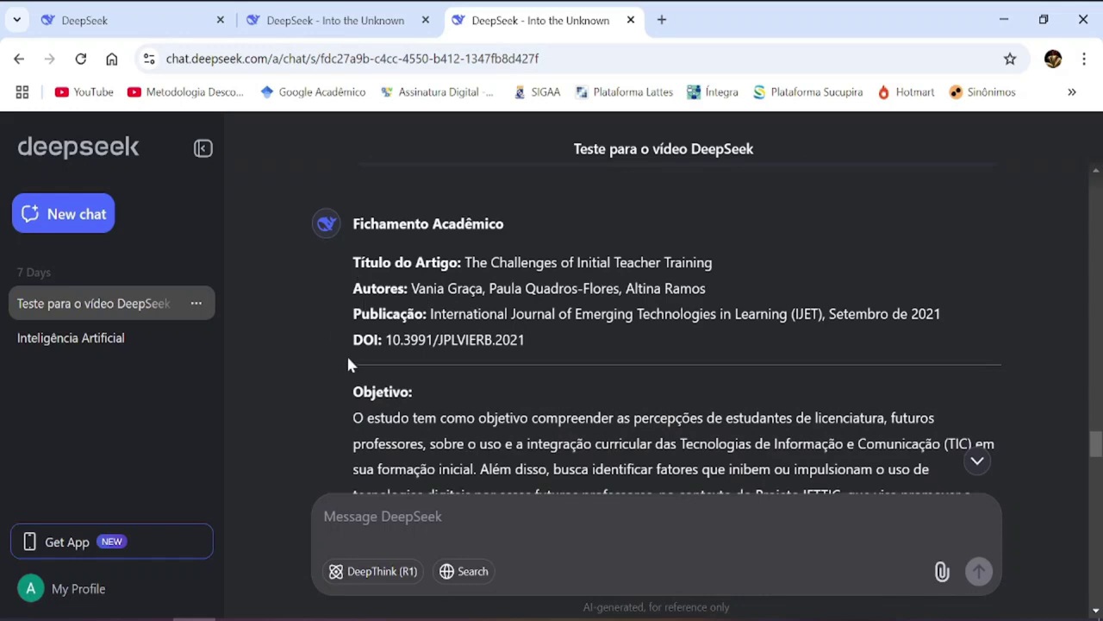
scroll(484, 353, down, 5)
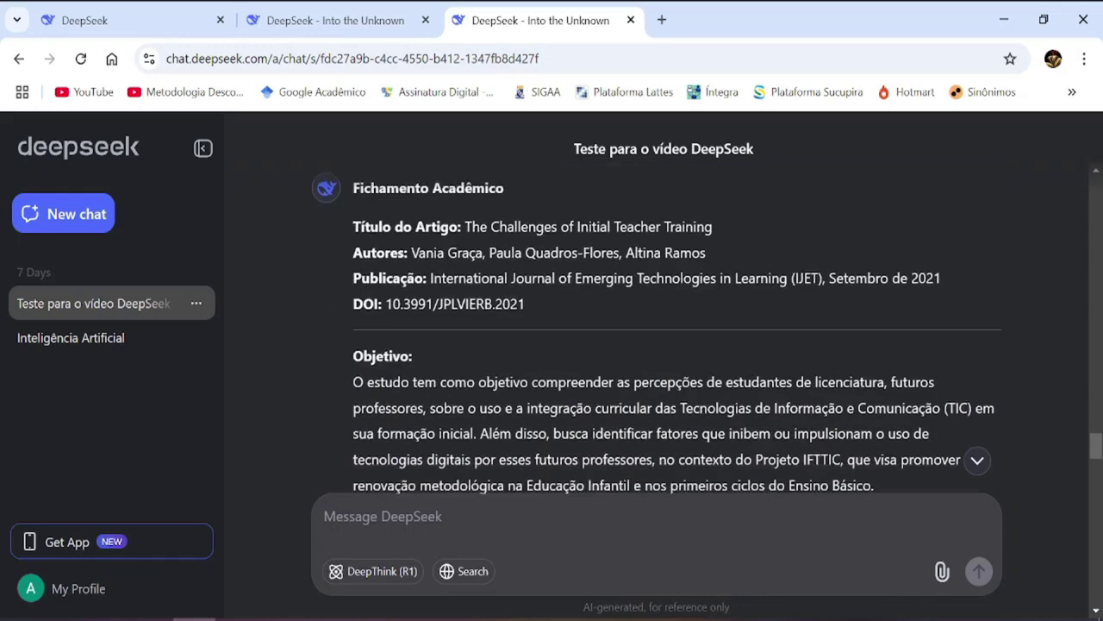
scroll(493, 275, down, 5)
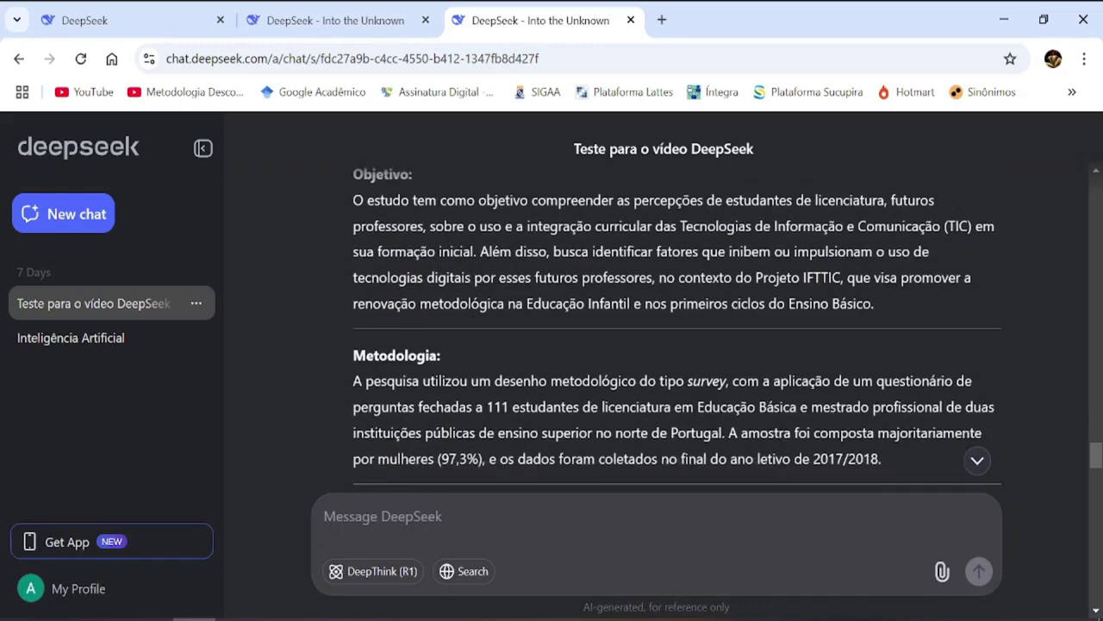
scroll(504, 345, down, 5)
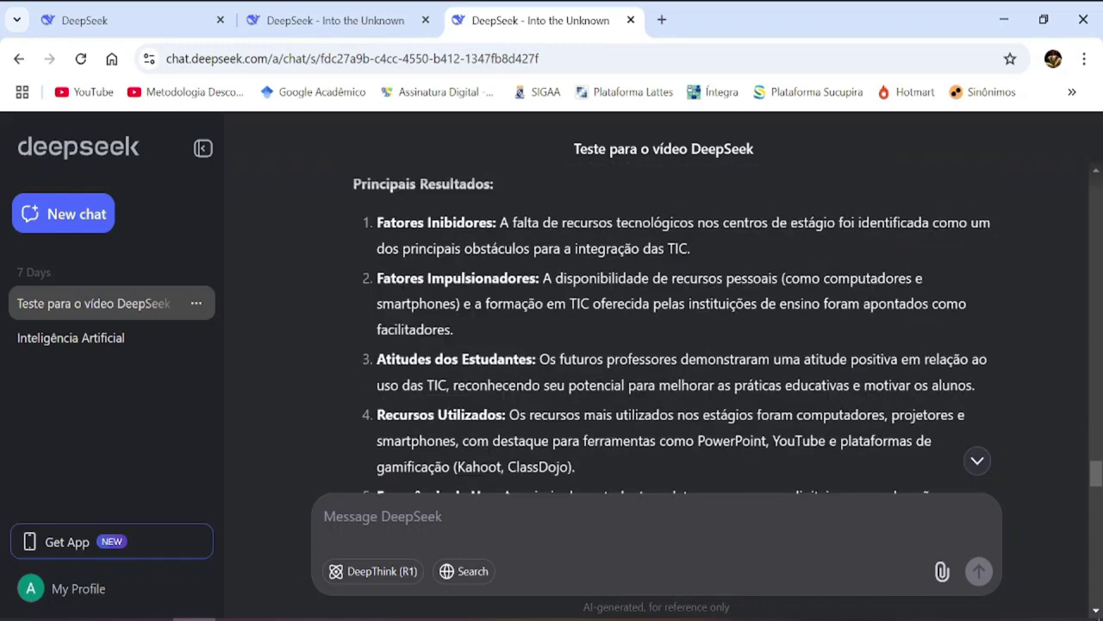
scroll(515, 405, down, 9)
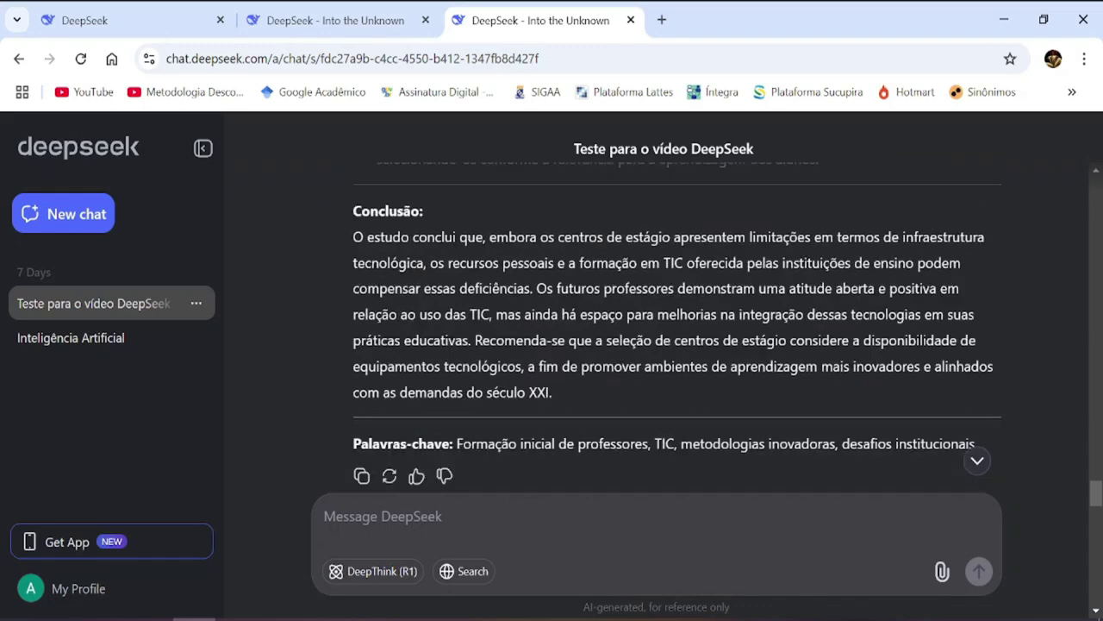
click(606, 462)
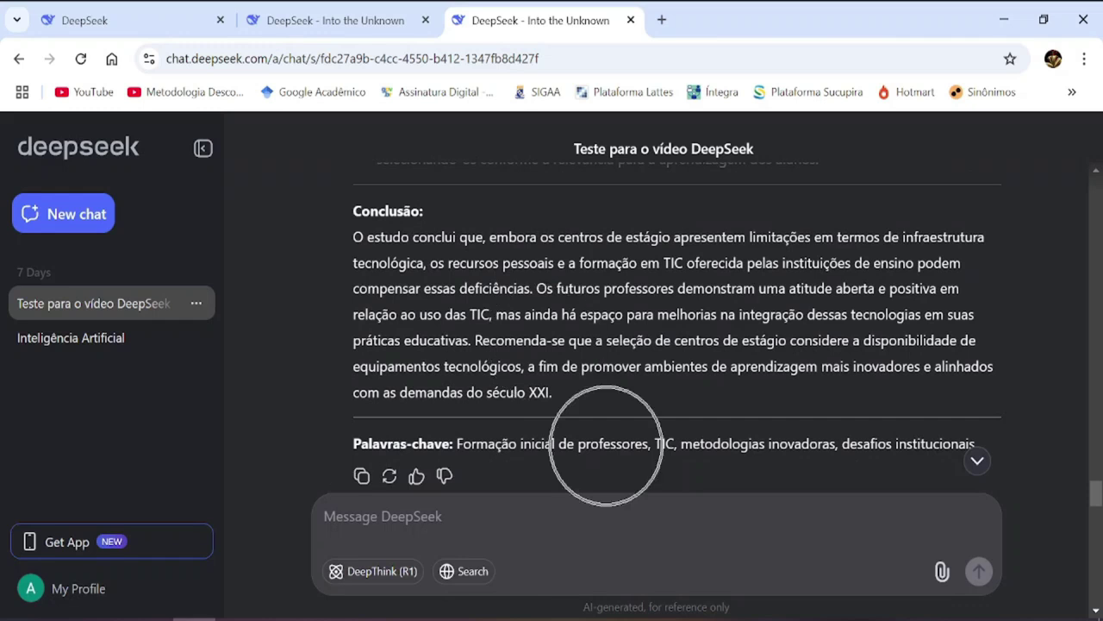
scroll(676, 328, up, 7)
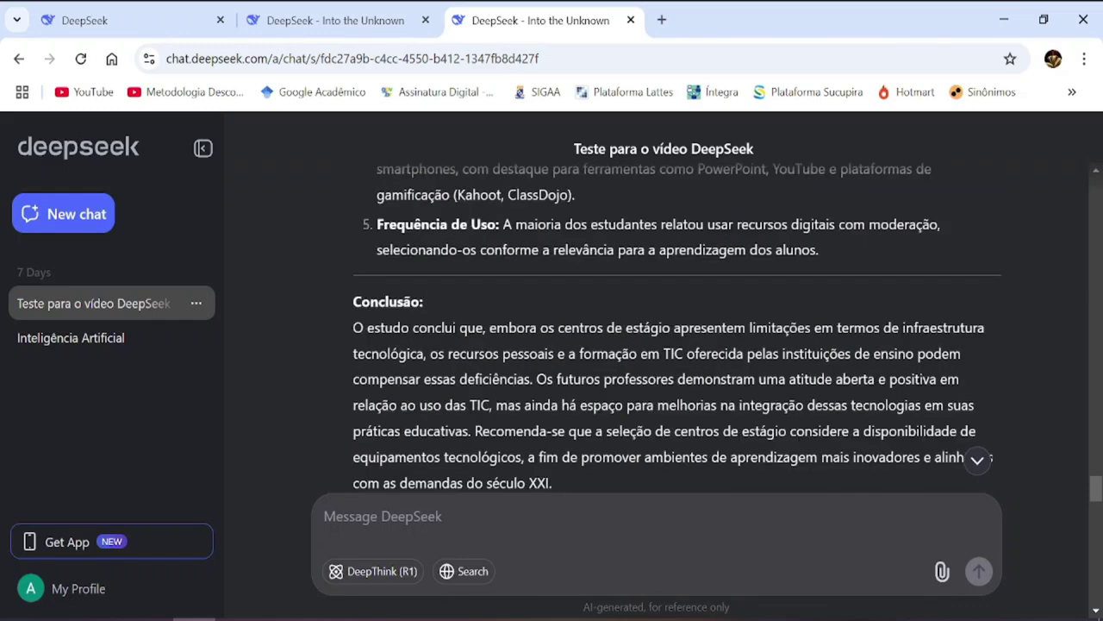
Step: Re-read the Principais Resultados and Conclusão sections of the Portuguese "Fichamento Acadêmico"
scroll(676, 328, up, 2)
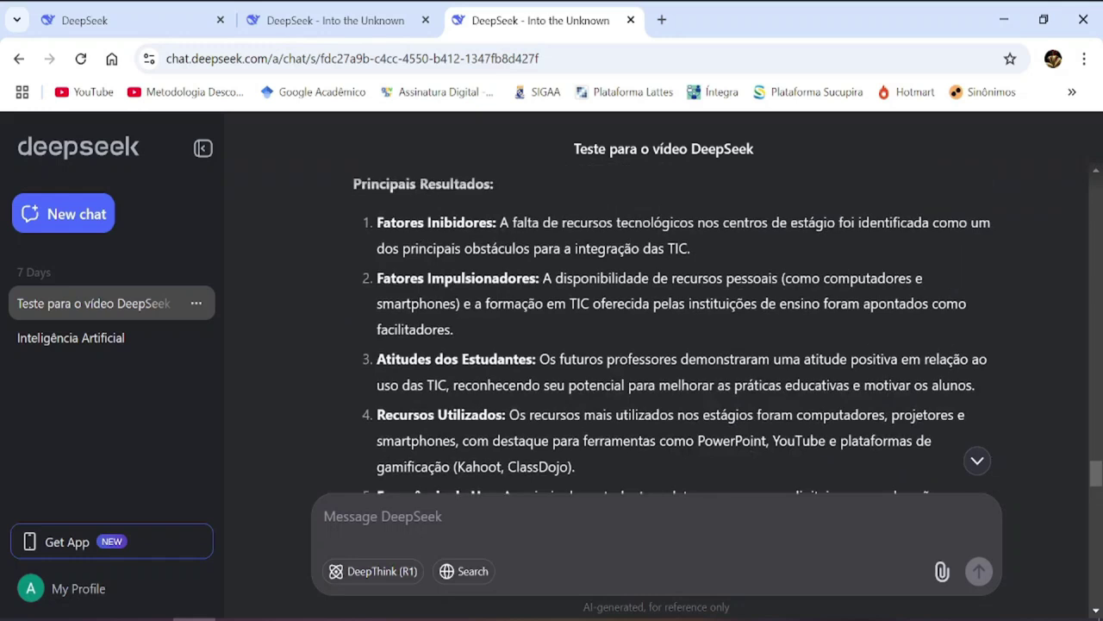
scroll(675, 443, up, 5)
scroll(603, 460, down, 5)
scroll(676, 327, down, 8)
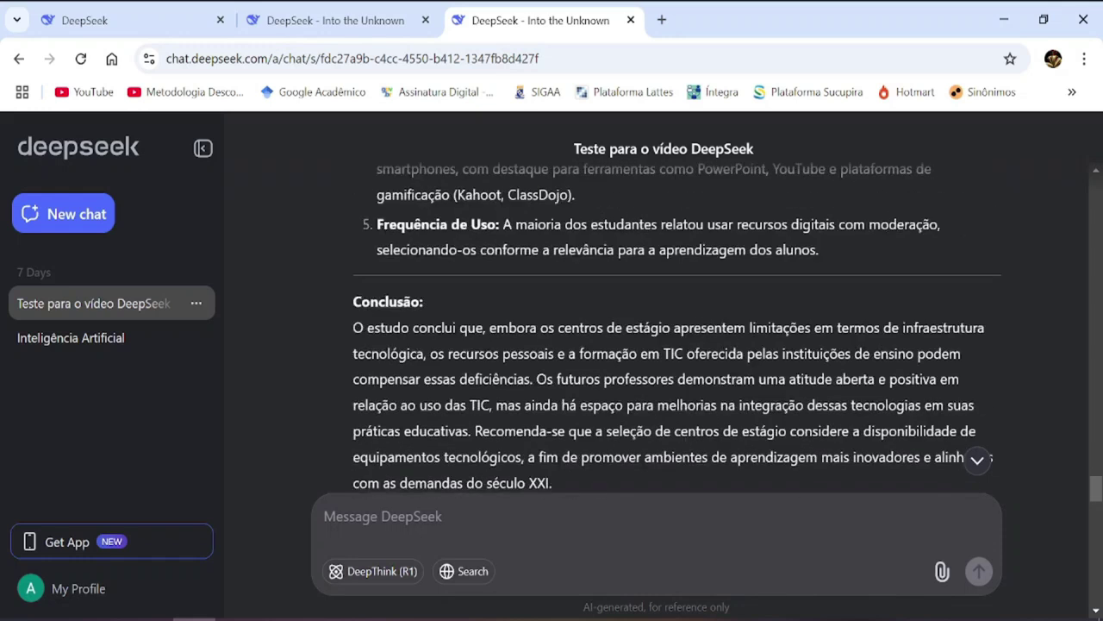
Step: Review the fichamento's Conclusão and Palavras-chave, plus the following question on the importance of "estágio supervisionado" and its reply
scroll(603, 446, down, 4)
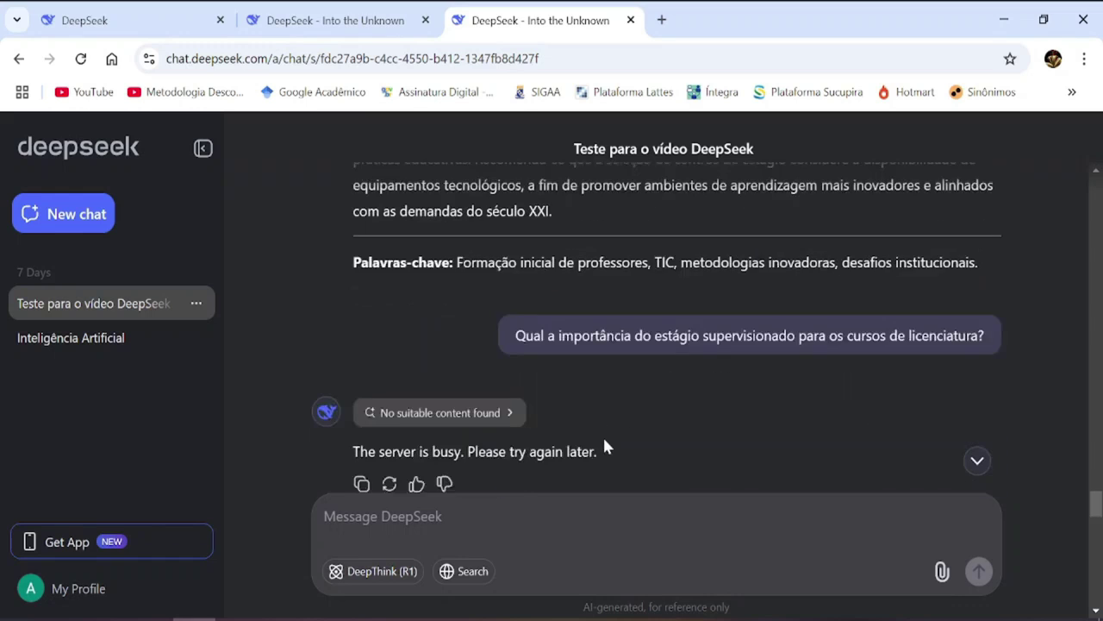
scroll(604, 446, down, 1)
scroll(604, 446, up, 2)
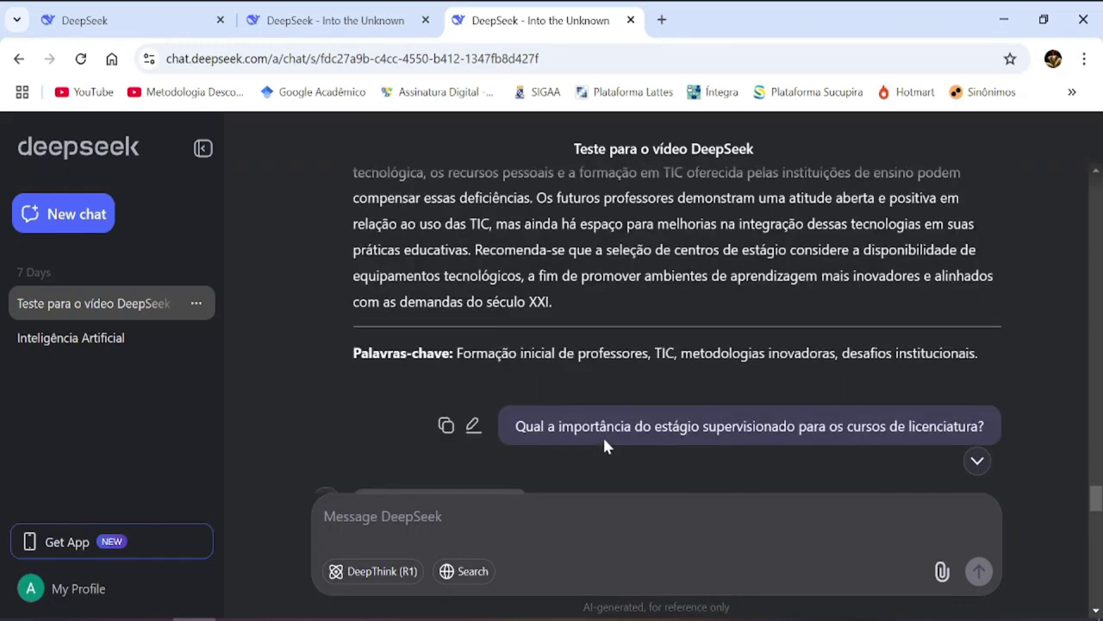
scroll(605, 427, up, 2)
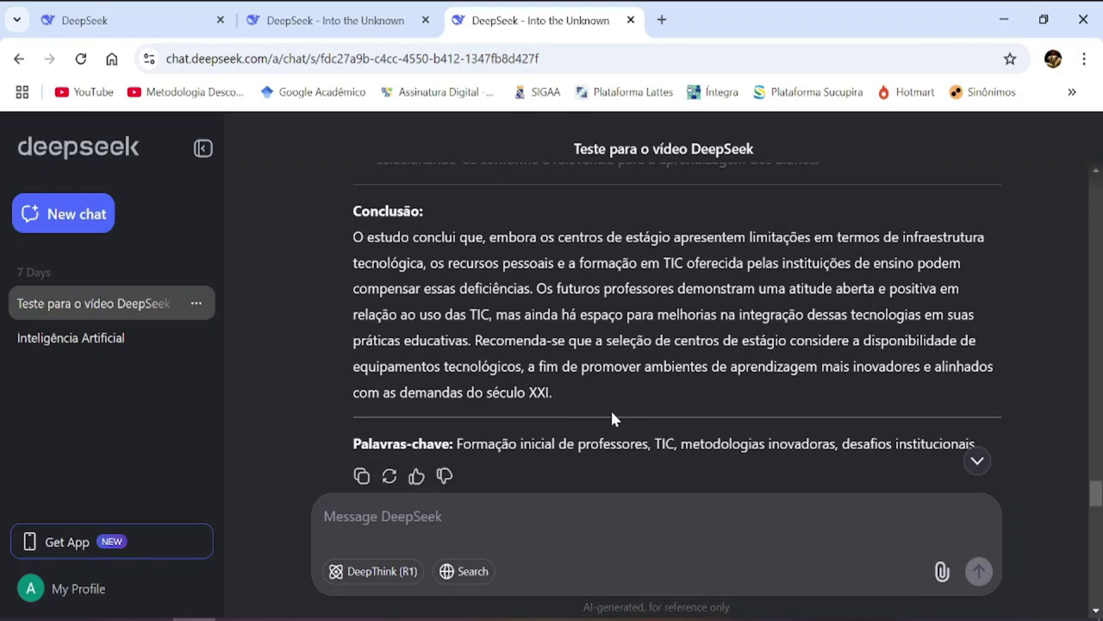
scroll(612, 414, down, 2)
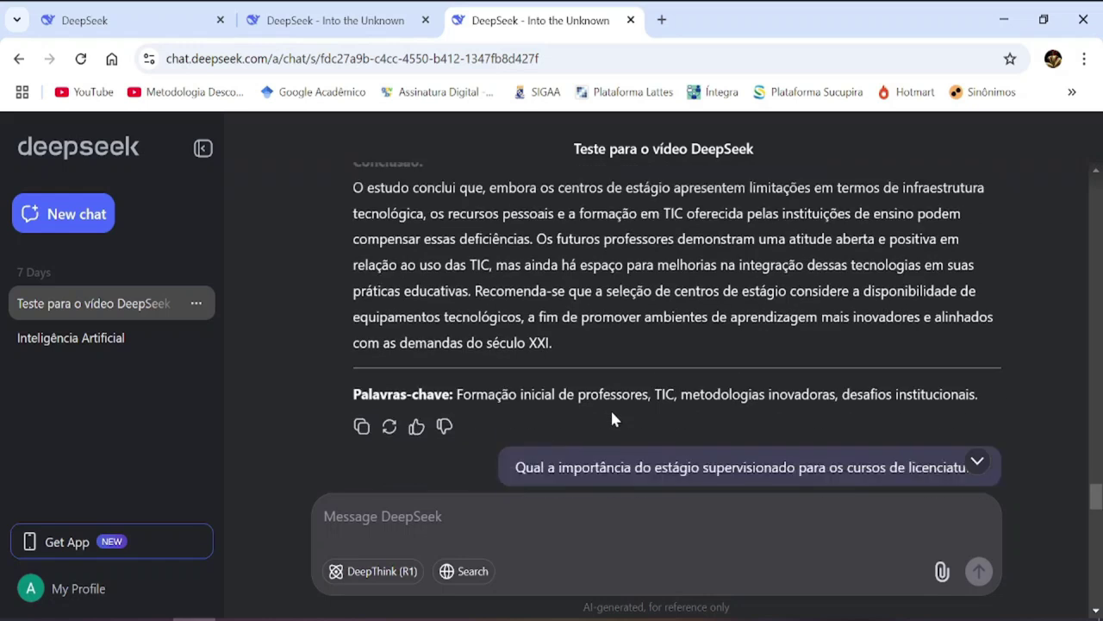
scroll(612, 418, down, 2)
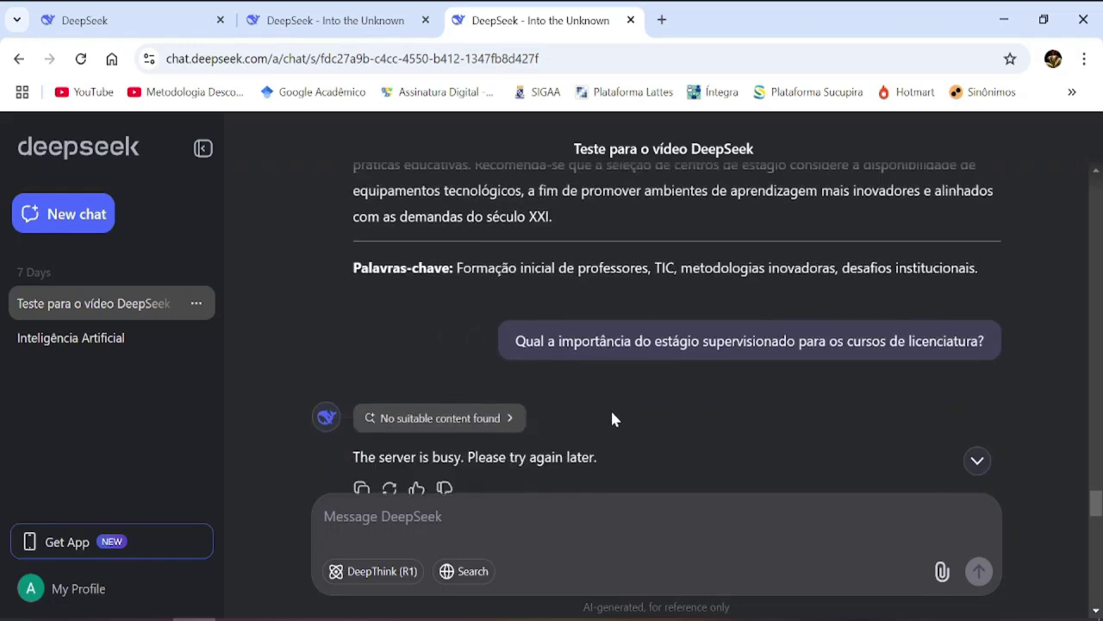
scroll(612, 418, up, 2)
scroll(612, 418, up, 1)
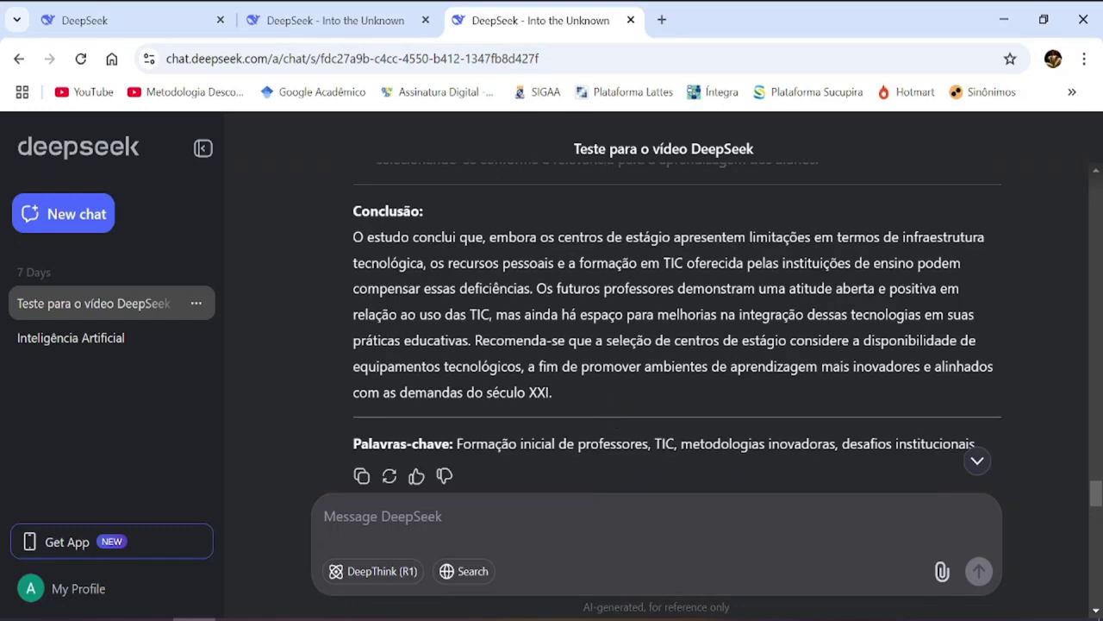
Step: Examine the DeepThink (R1) and Search options of the message box and the reply to the "estágio supervisionado" question
key(ctrl)
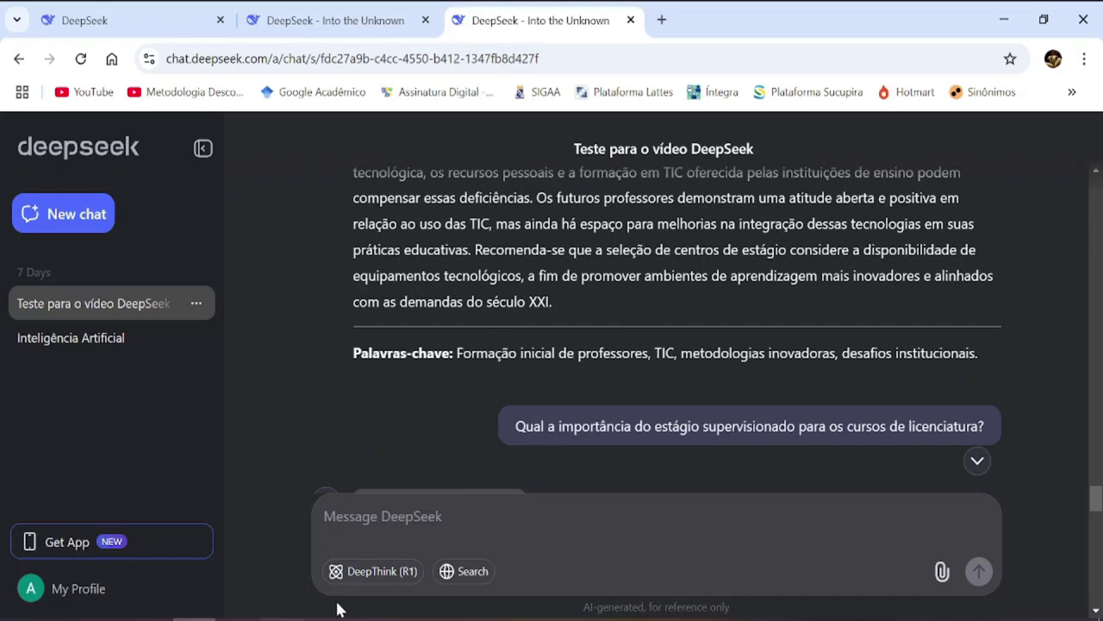
click(406, 582)
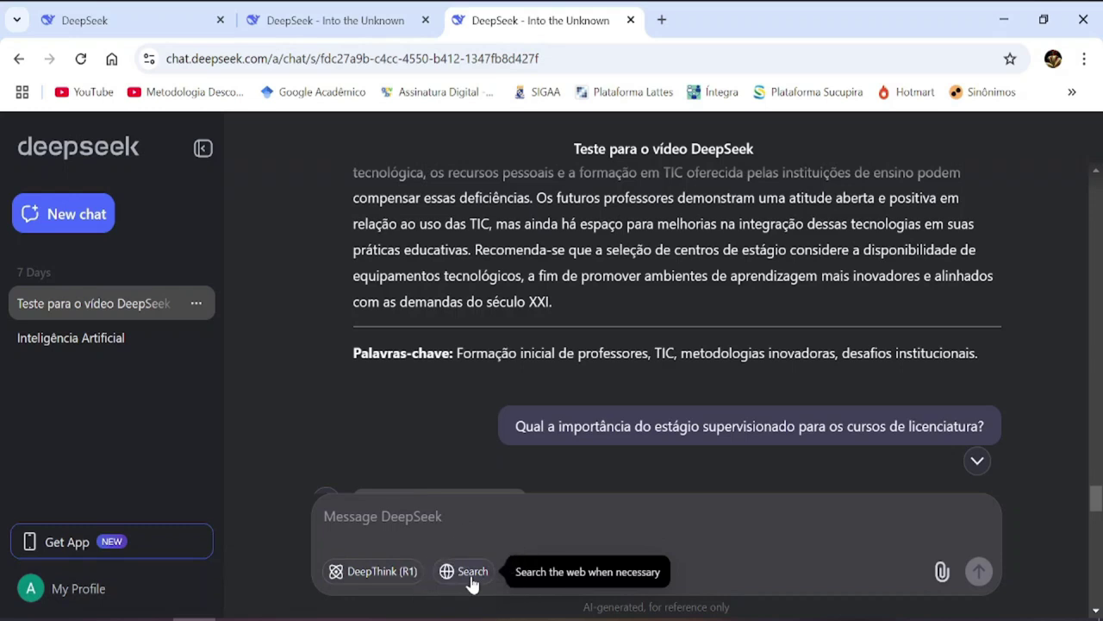
mouse_move(523, 455)
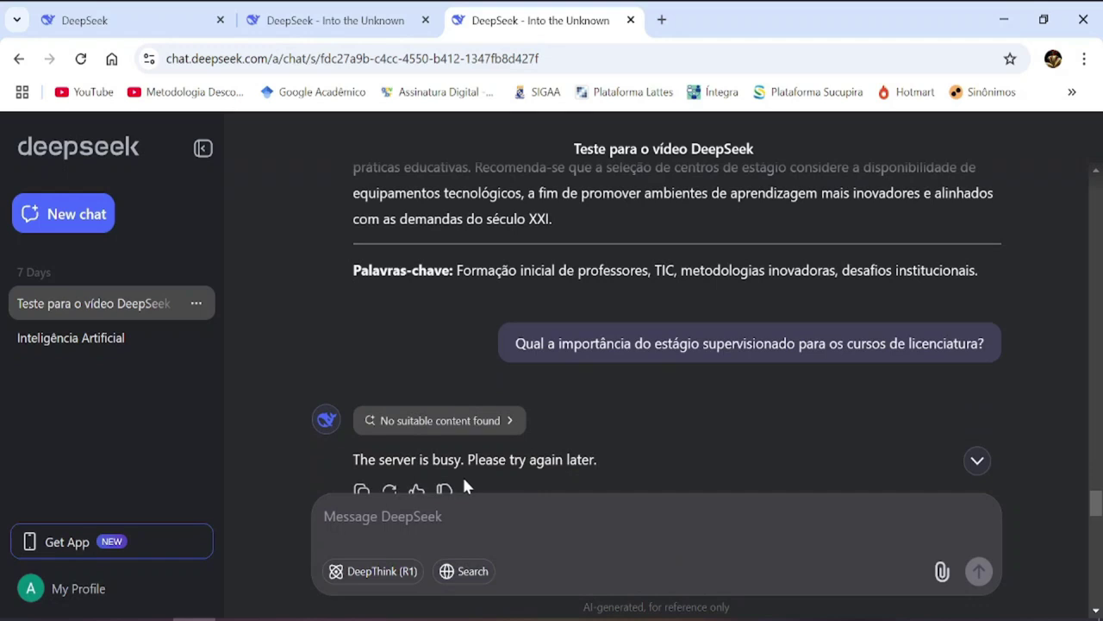
click(463, 481)
scroll(587, 444, up, 3)
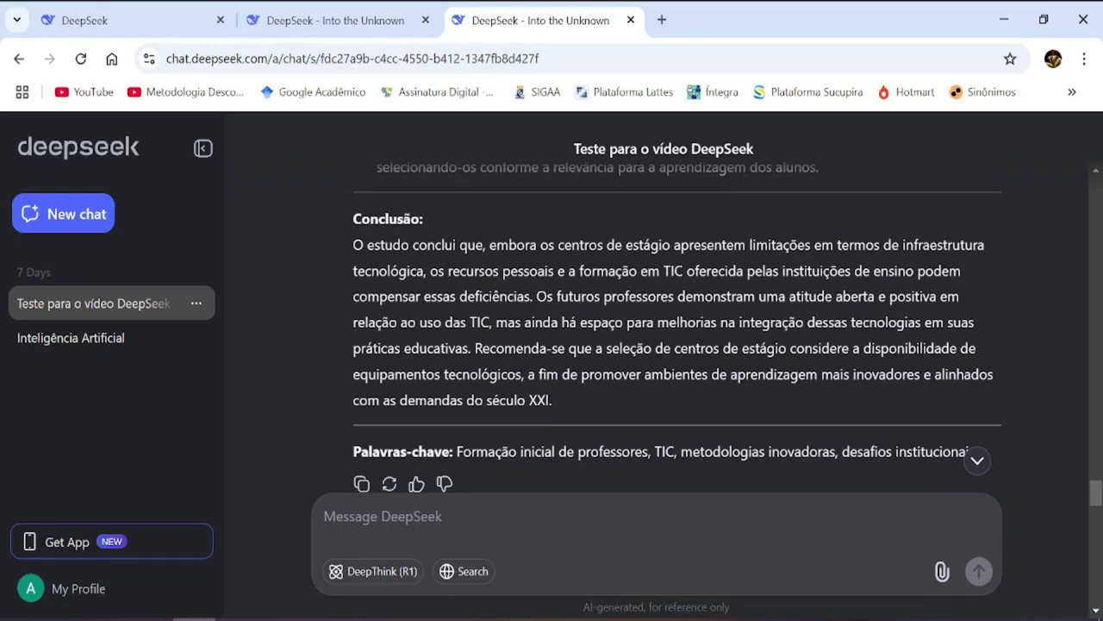
Step: Go back through the fichamento from its Conclusão to the summary prompt sent with Texto 2.pdf
scroll(591, 457, up, 2)
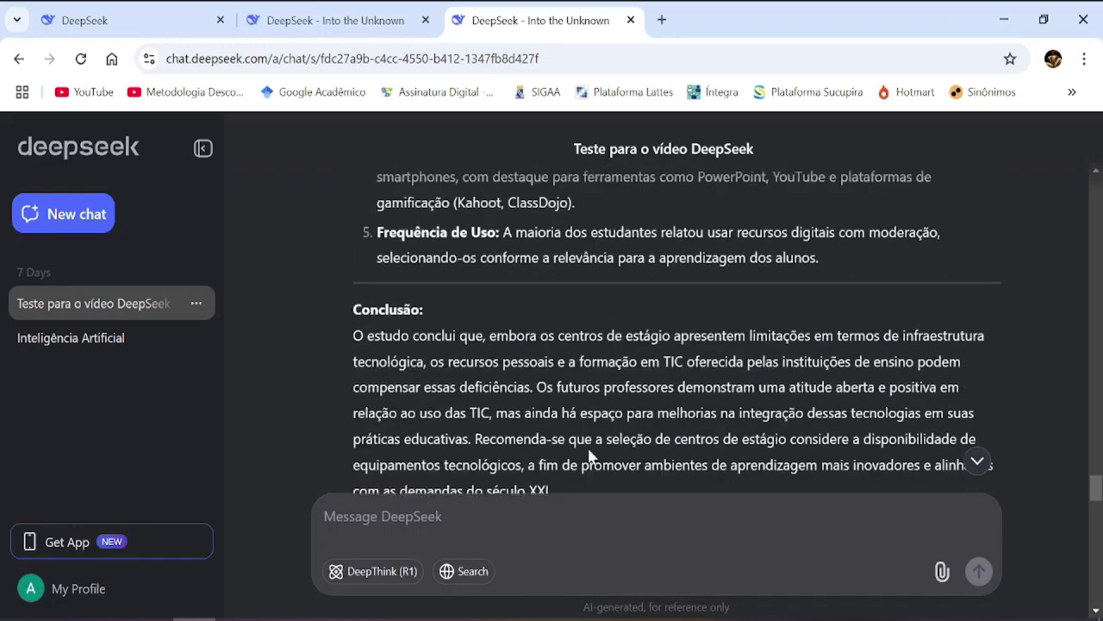
scroll(591, 456, up, 4)
scroll(590, 457, up, 6)
scroll(592, 456, up, 4)
scroll(588, 454, up, 6)
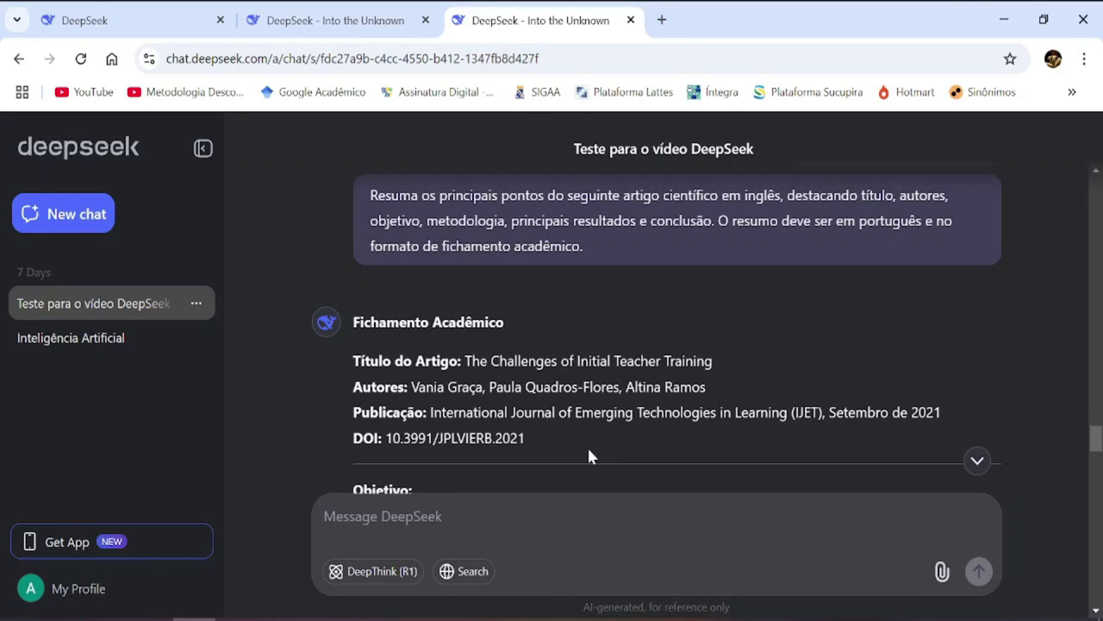
scroll(589, 457, up, 3)
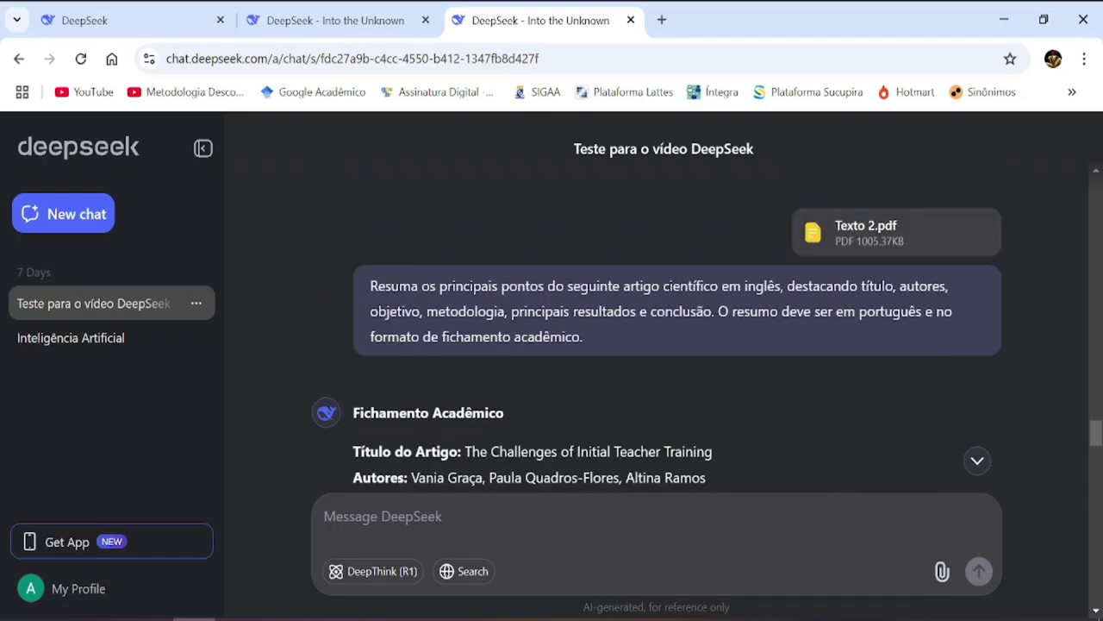
scroll(589, 457, up, 1)
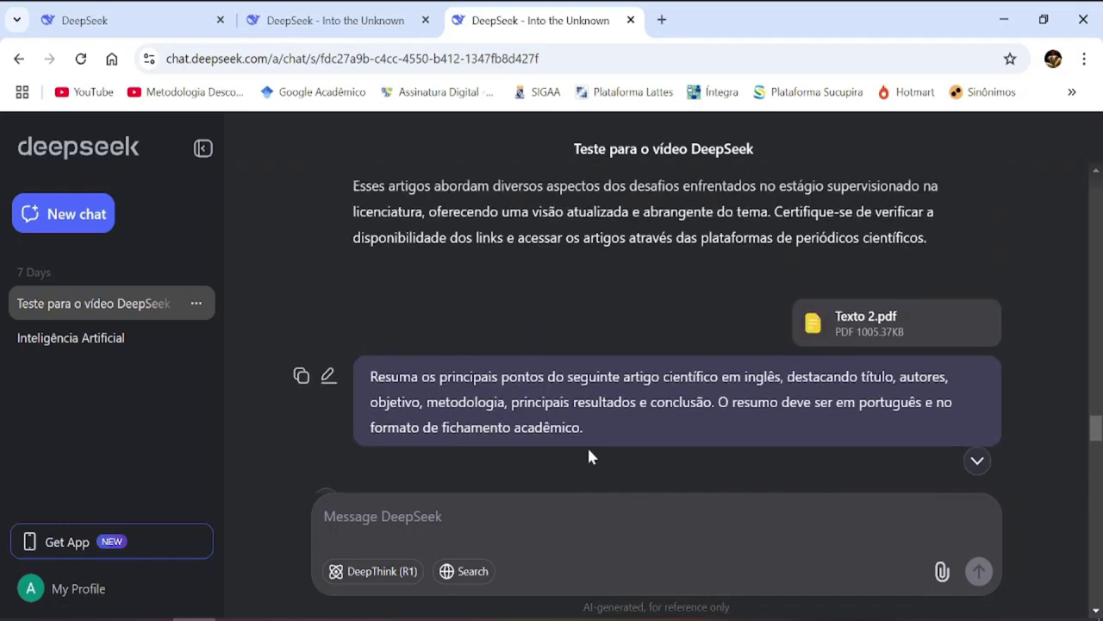
Step: Look back over the earlier list of articles on supervised internship challenges, with their titles, authors, years and links
scroll(589, 456, up, 4)
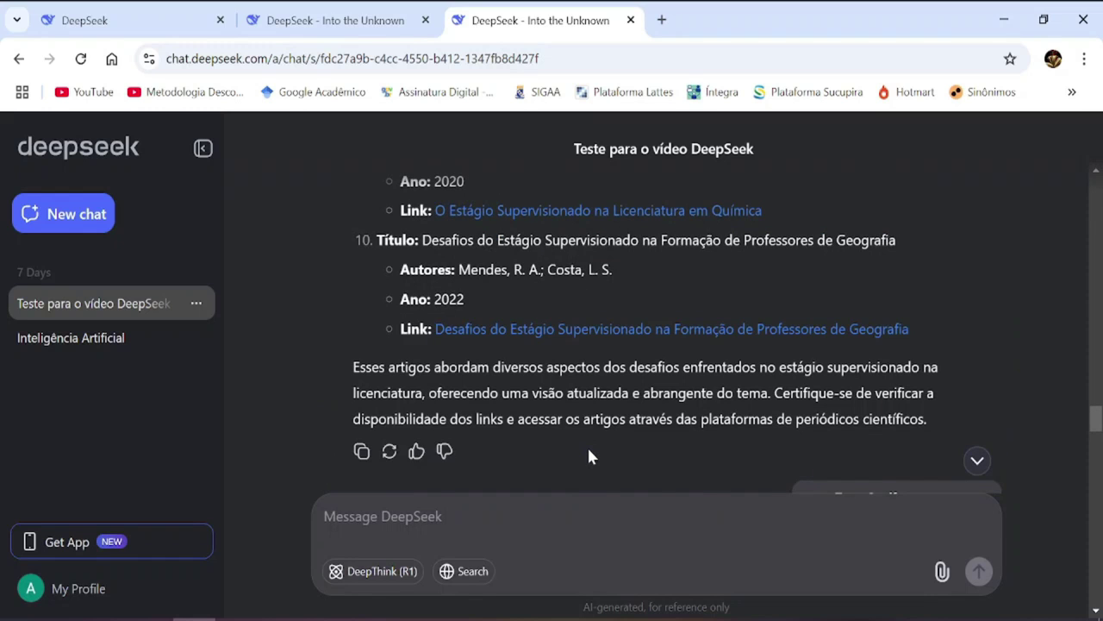
scroll(589, 457, up, 2)
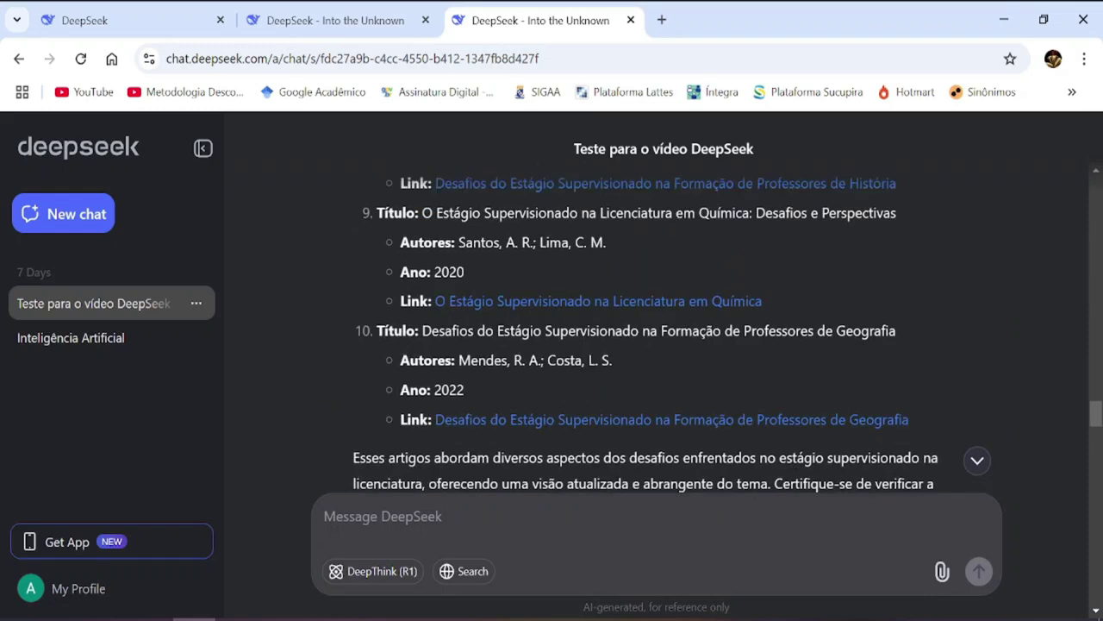
scroll(588, 457, up, 6)
scroll(589, 452, up, 8)
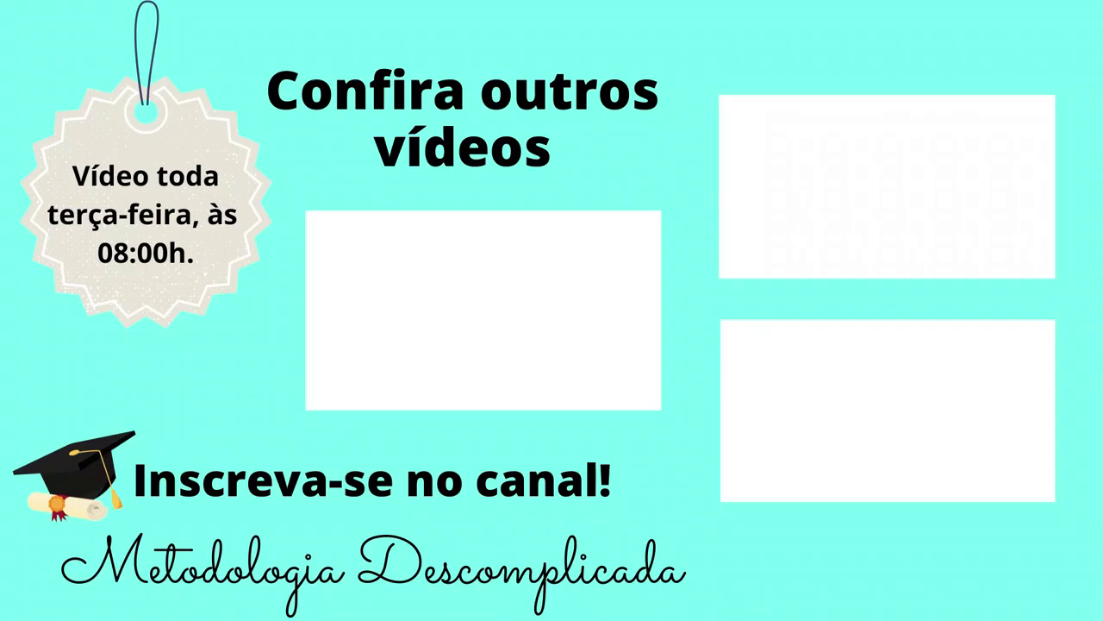